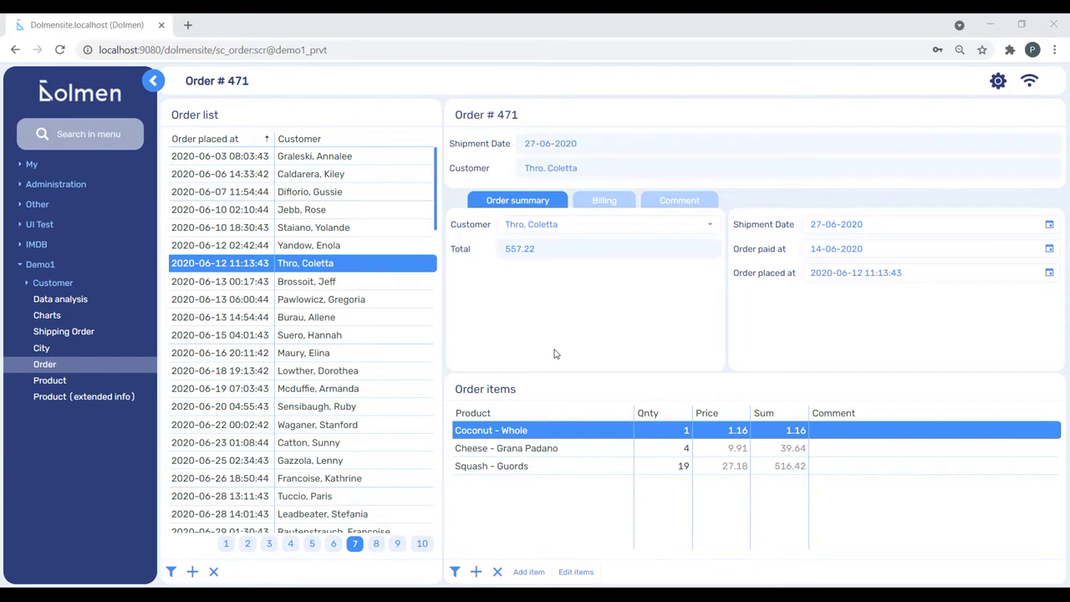
- Preview the order's Add item and Edit items pop-ups, closing each one without making changes
{"action": "left_click", "coordinate": [530, 572]}
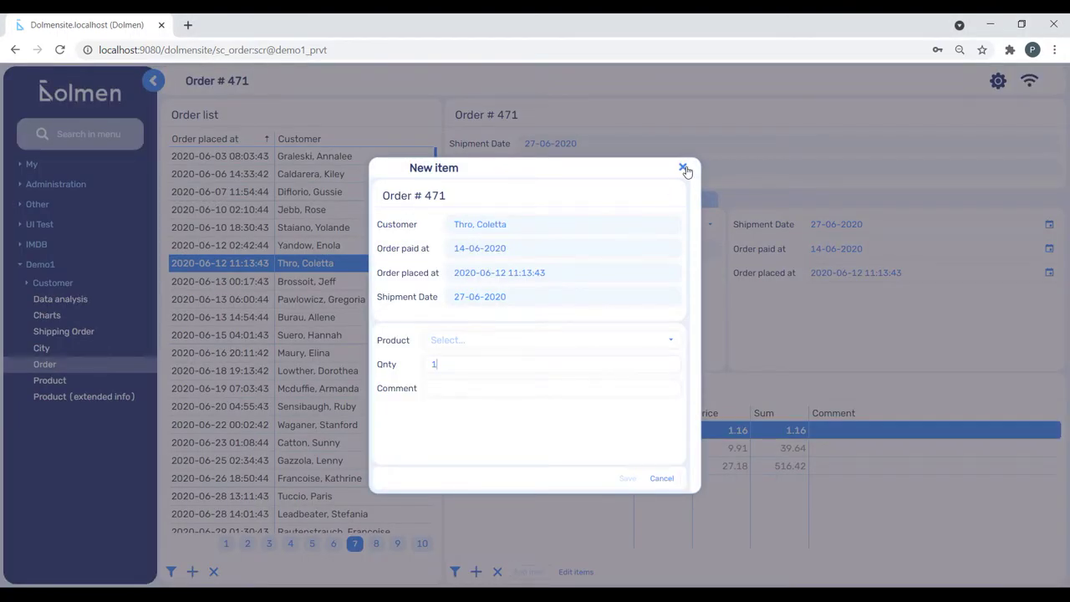
{"action": "left_click", "coordinate": [683, 169]}
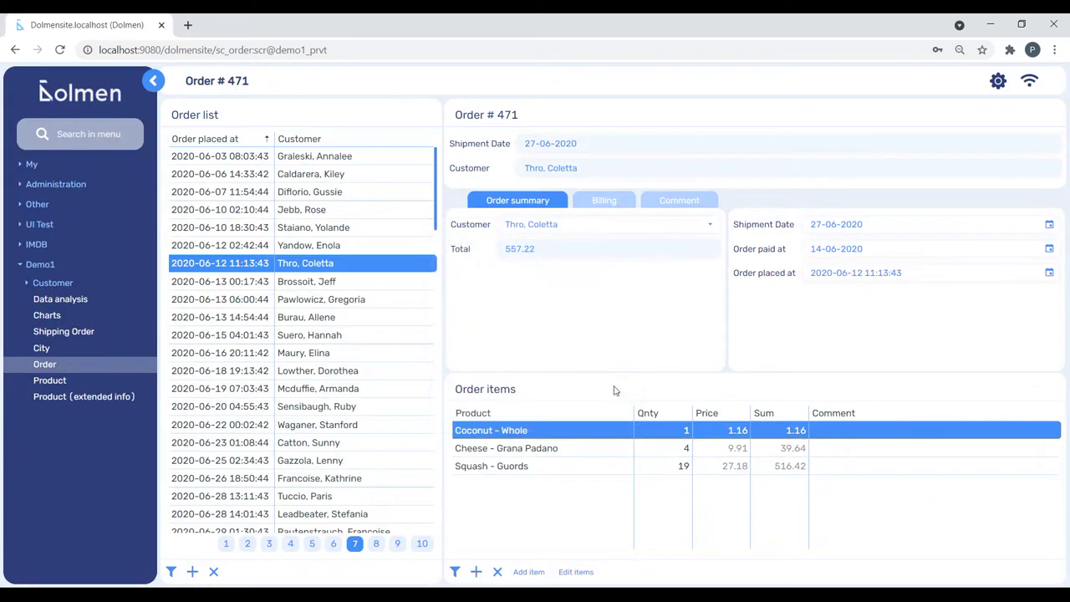
{"action": "left_click", "coordinate": [577, 572]}
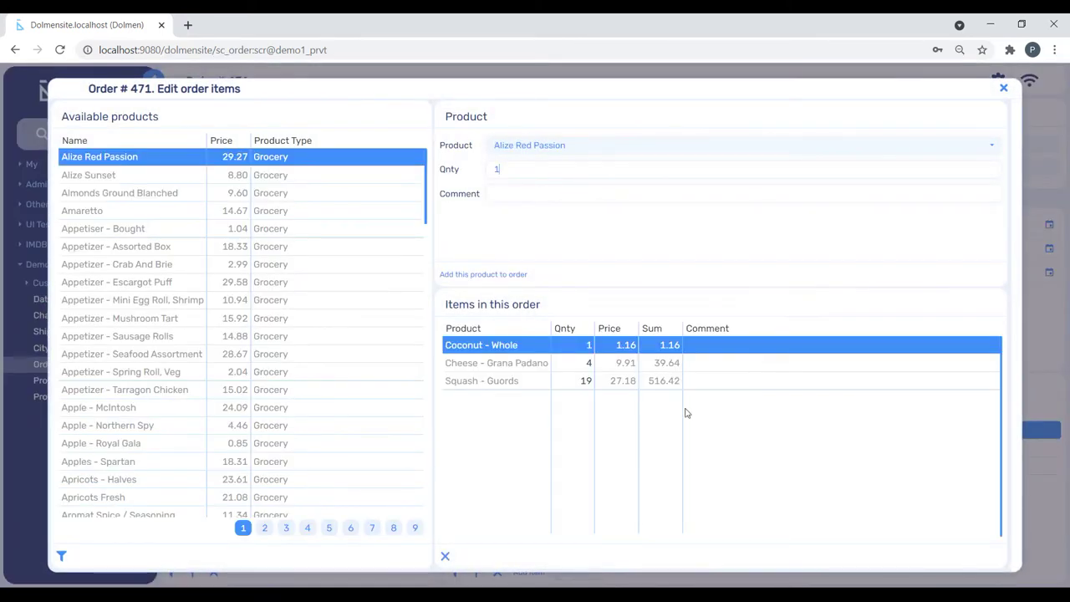
{"action": "left_click", "coordinate": [1003, 90]}
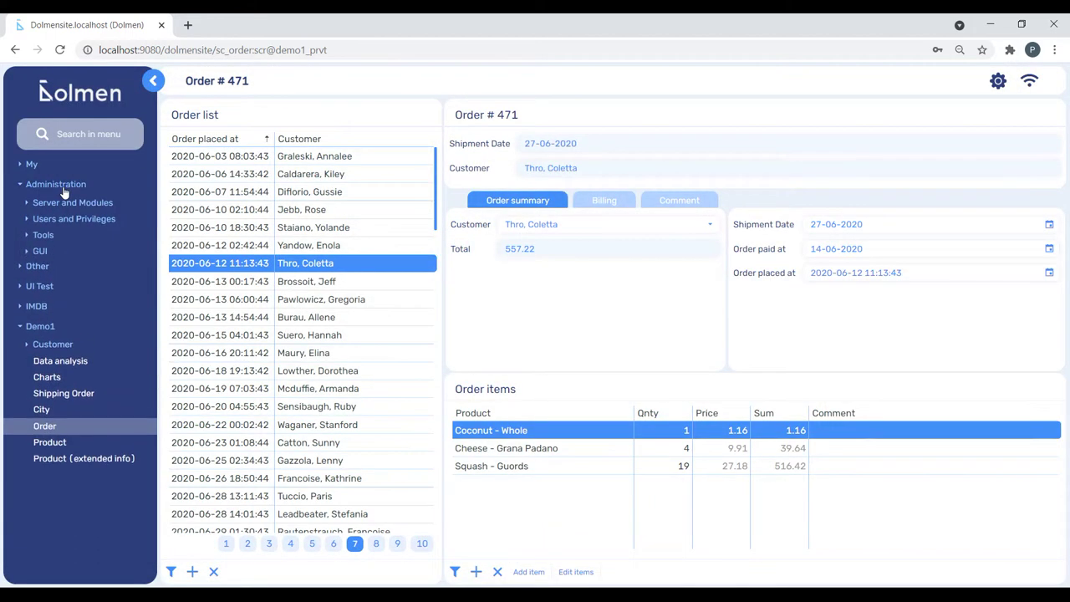
- Open the Order screen in the Screen Editor and show the actions of its shipping_order_product data source
{"action": "left_click", "coordinate": [39, 251]}
{"action": "left_click", "coordinate": [71, 285]}
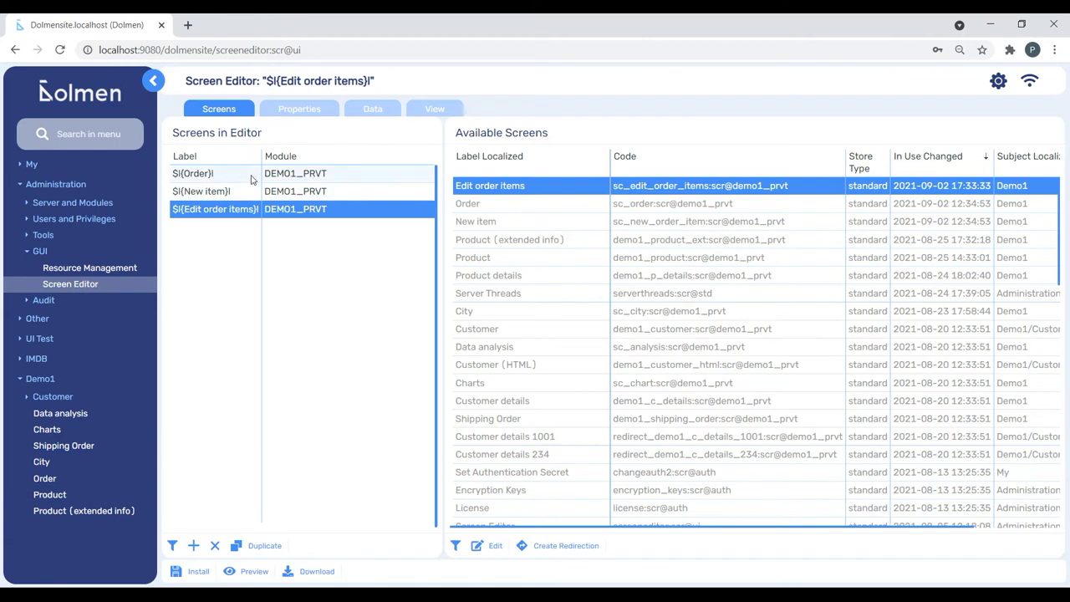
{"action": "left_click", "coordinate": [251, 174]}
{"action": "left_click", "coordinate": [372, 109]}
{"action": "left_click", "coordinate": [593, 127]}
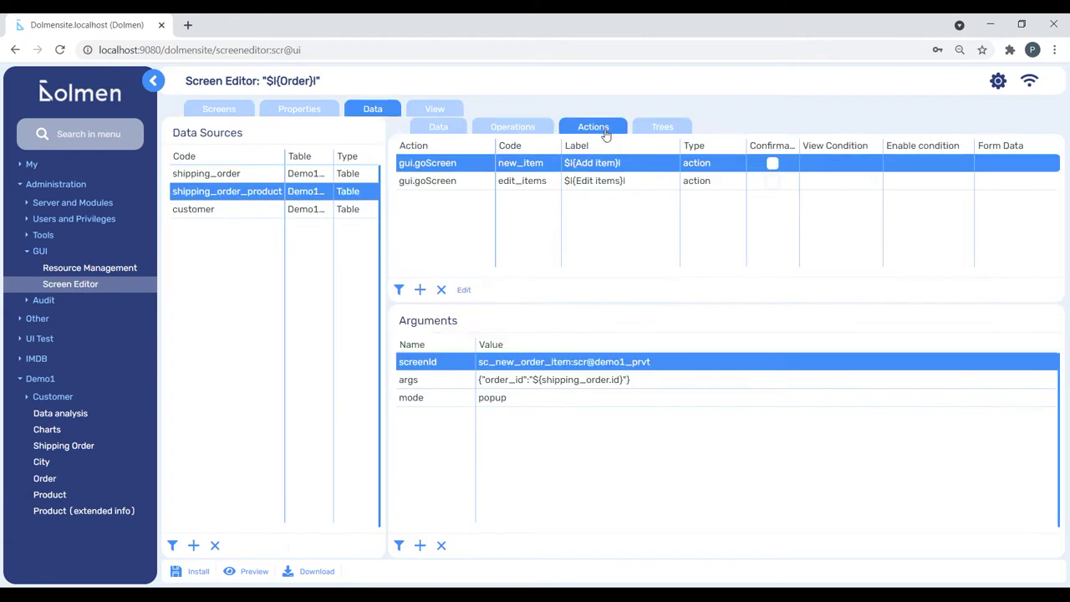
- Review the new_item action's arguments and its refresh settings for shipping_order_product and shipping_order
{"action": "left_click", "coordinate": [464, 291]}
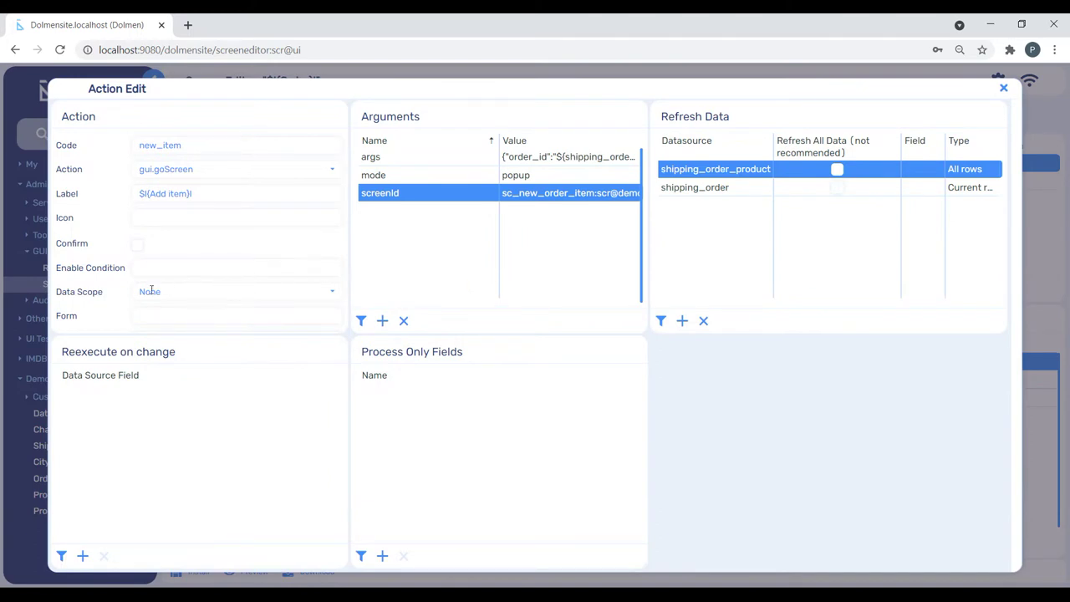
{"action": "left_click", "coordinate": [807, 193]}
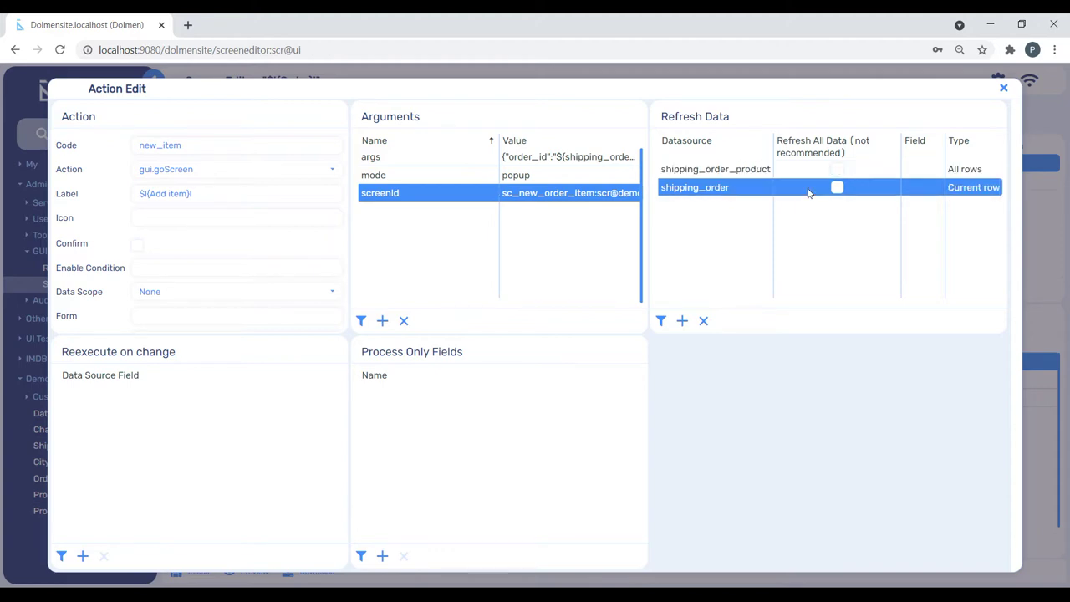
{"action": "left_click", "coordinate": [1004, 90]}
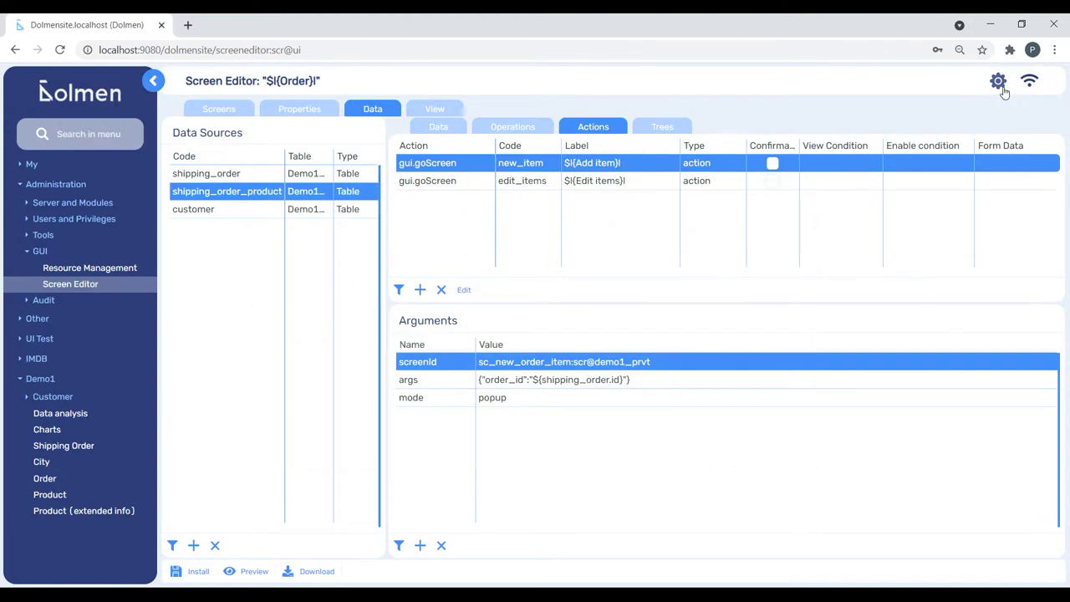
- Review the edit_items action's arguments and refresh data sources, including the shipping_order entry
{"action": "left_click", "coordinate": [468, 188]}
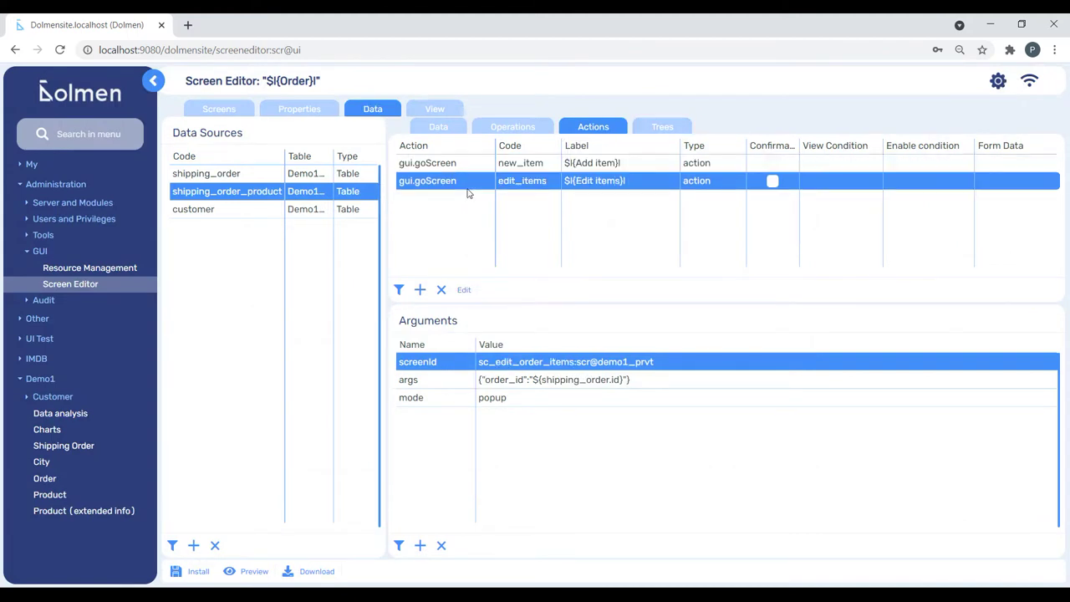
{"action": "left_click", "coordinate": [468, 291]}
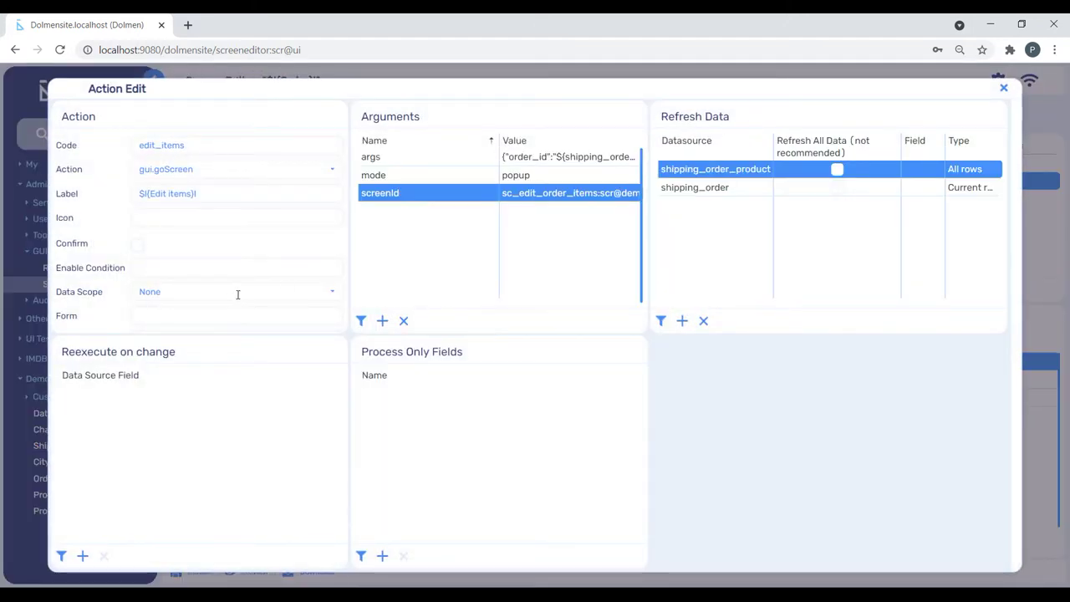
{"action": "left_click", "coordinate": [750, 191]}
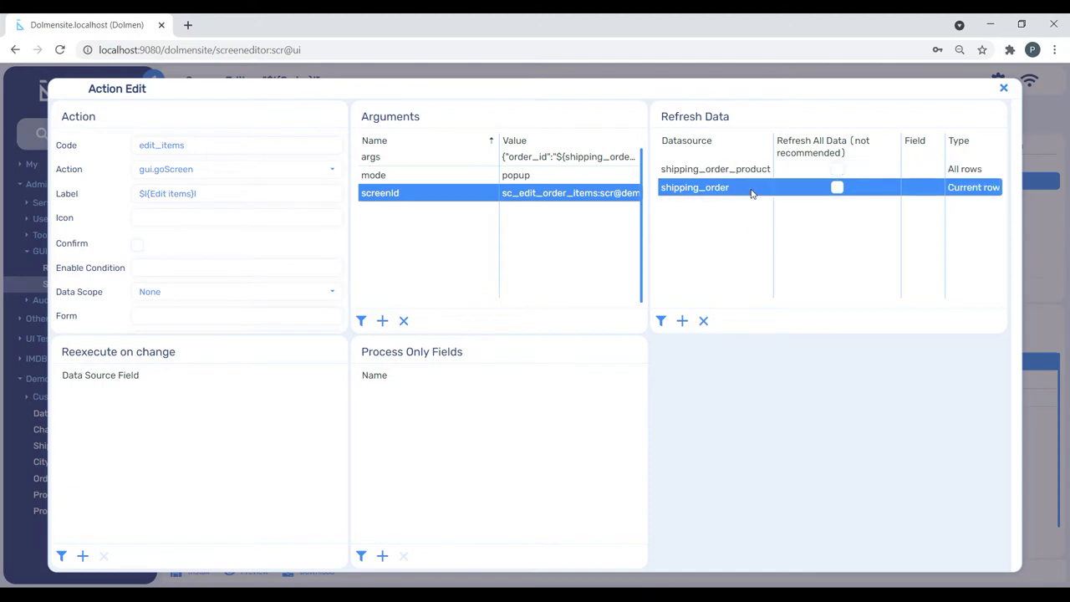
{"action": "left_click", "coordinate": [1004, 91]}
- Inspect the Order screen's p_item part and its new_item and edit_items part actions
{"action": "left_click", "coordinate": [434, 109]}
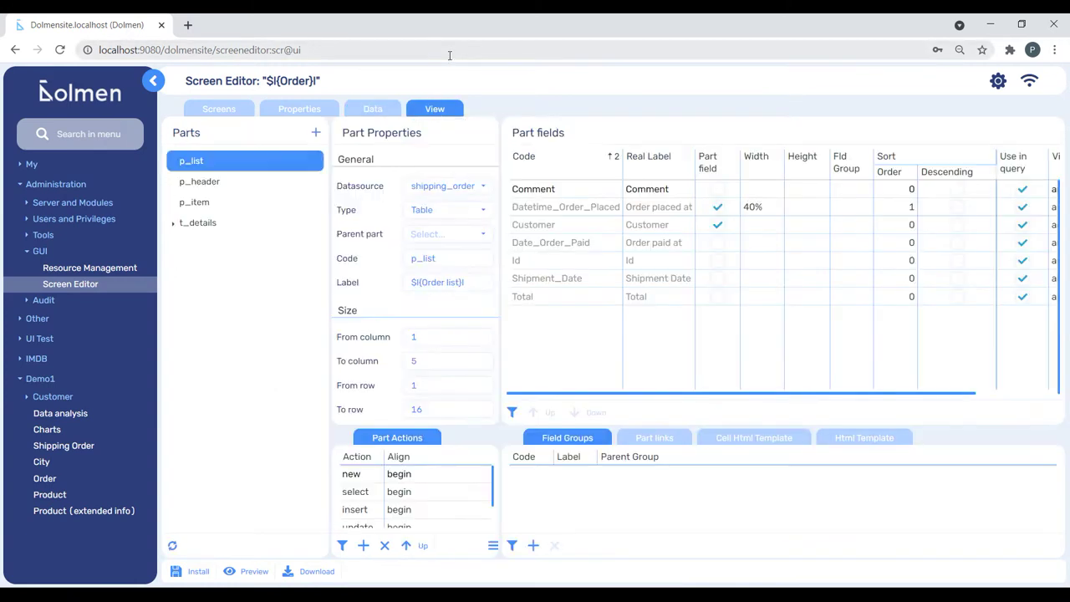
{"action": "left_click", "coordinate": [194, 204]}
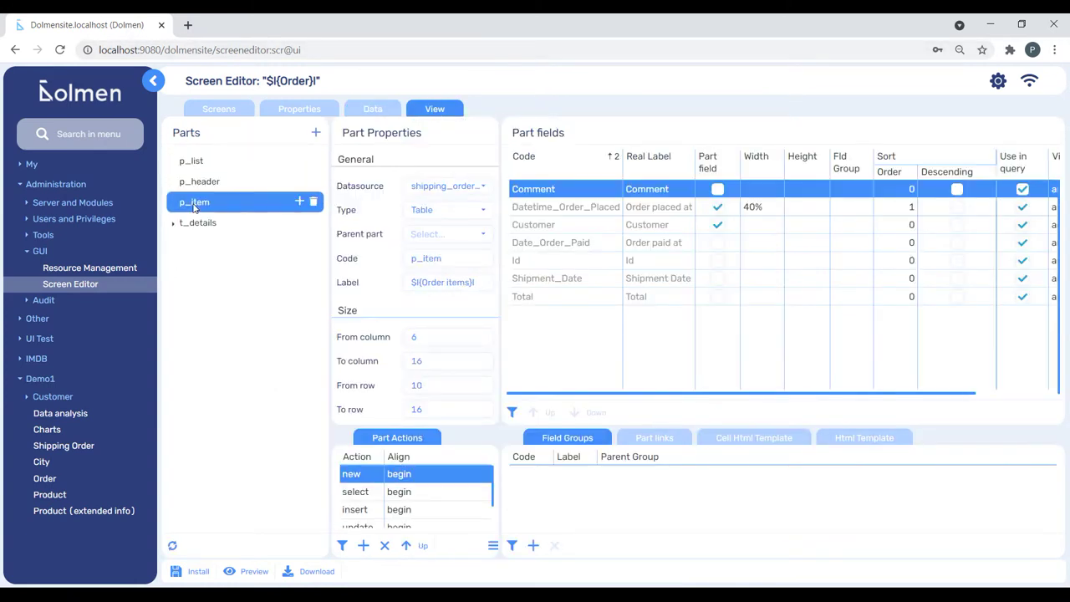
{"action": "left_click", "coordinate": [387, 481]}
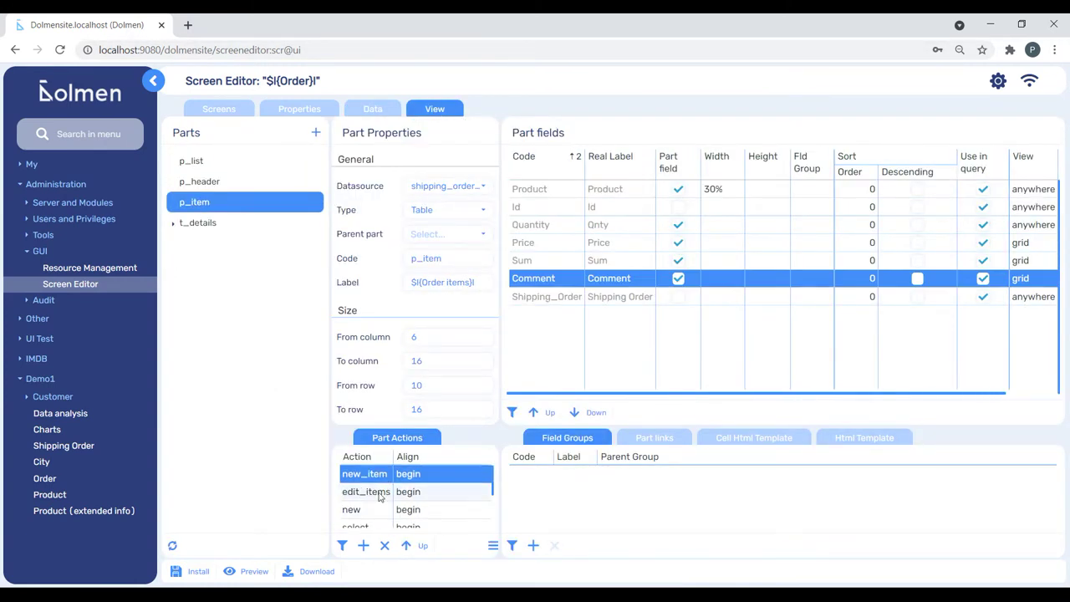
{"action": "left_click", "coordinate": [381, 494]}
- Review the New item screen's properties, including its grid, width, height, input parameter and screen actions
{"action": "left_click", "coordinate": [218, 110]}
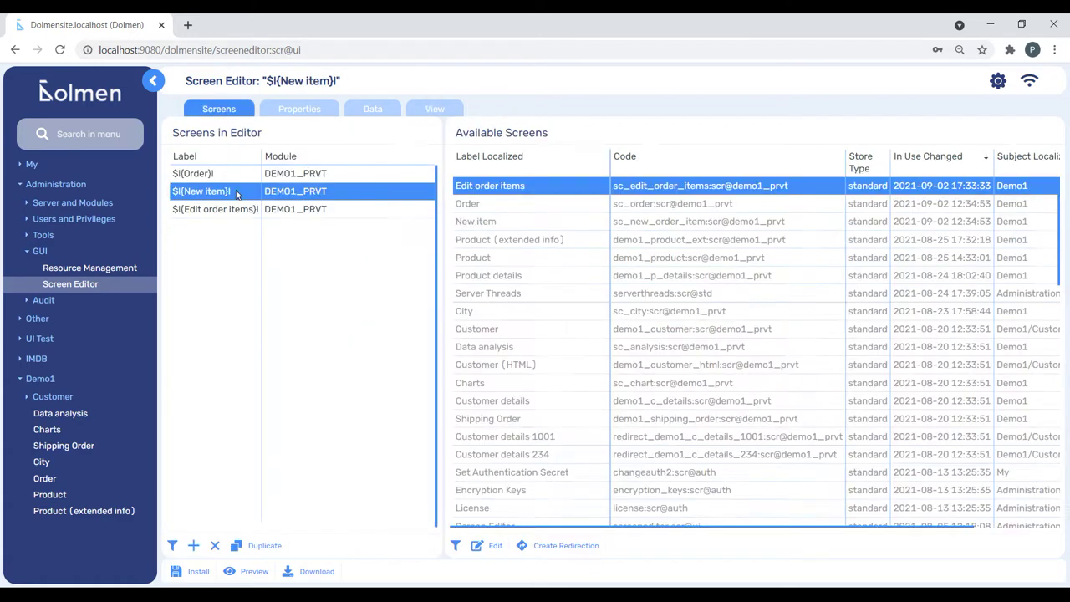
{"action": "left_click", "coordinate": [304, 109]}
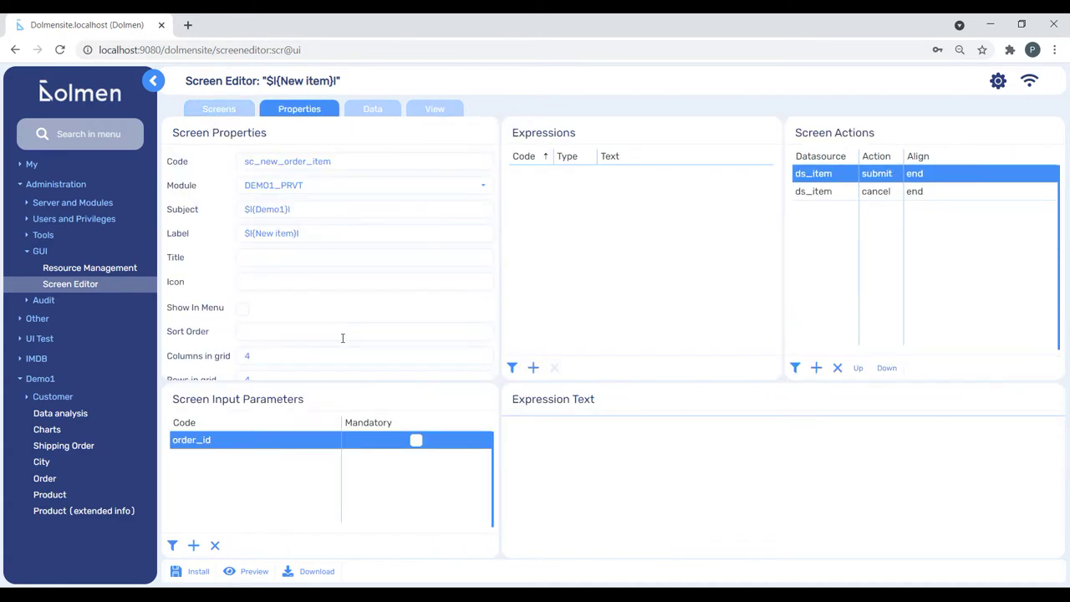
{"action": "scroll", "coordinate": [343, 330], "scroll_direction": "down", "scroll_amount": 3}
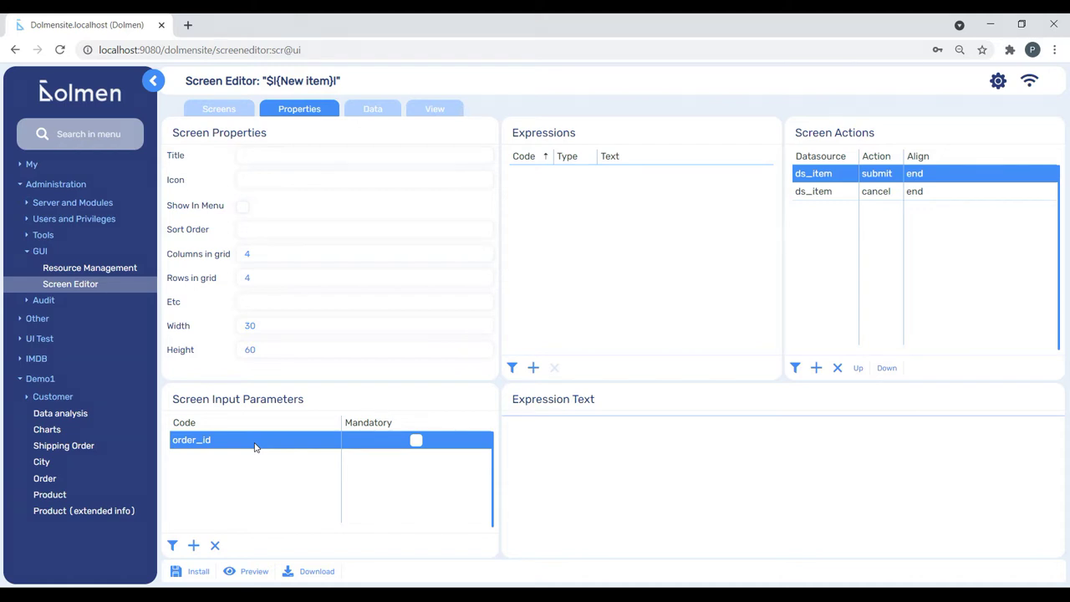
- Examine the new operation of the ds_item data source, including its fields argument and re-execute condition
{"action": "left_click", "coordinate": [381, 114]}
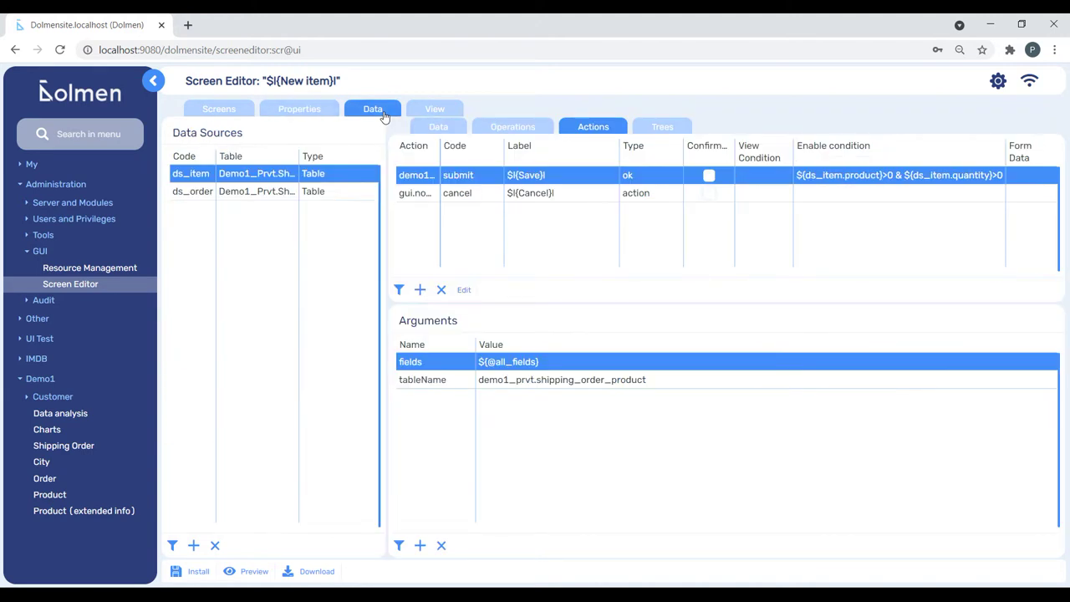
{"action": "left_click", "coordinate": [513, 132]}
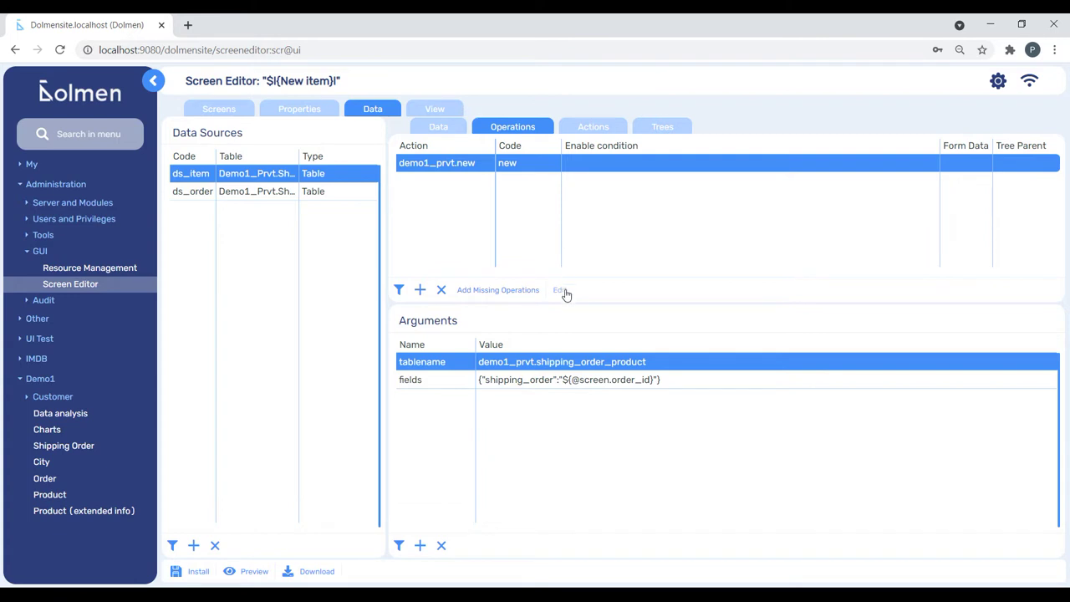
{"action": "left_click", "coordinate": [574, 387]}
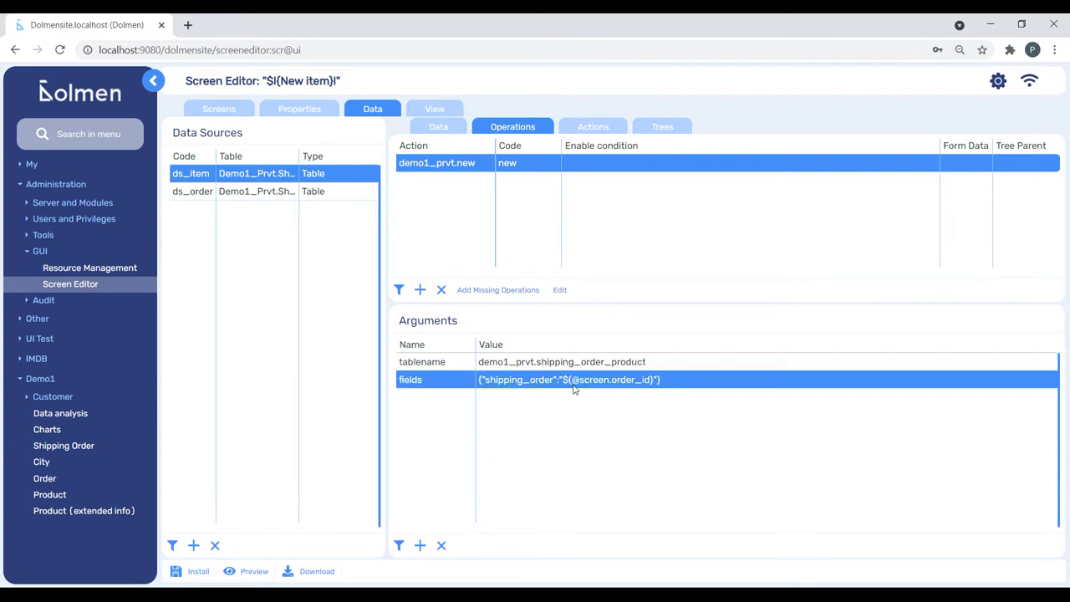
{"action": "left_click", "coordinate": [560, 292]}
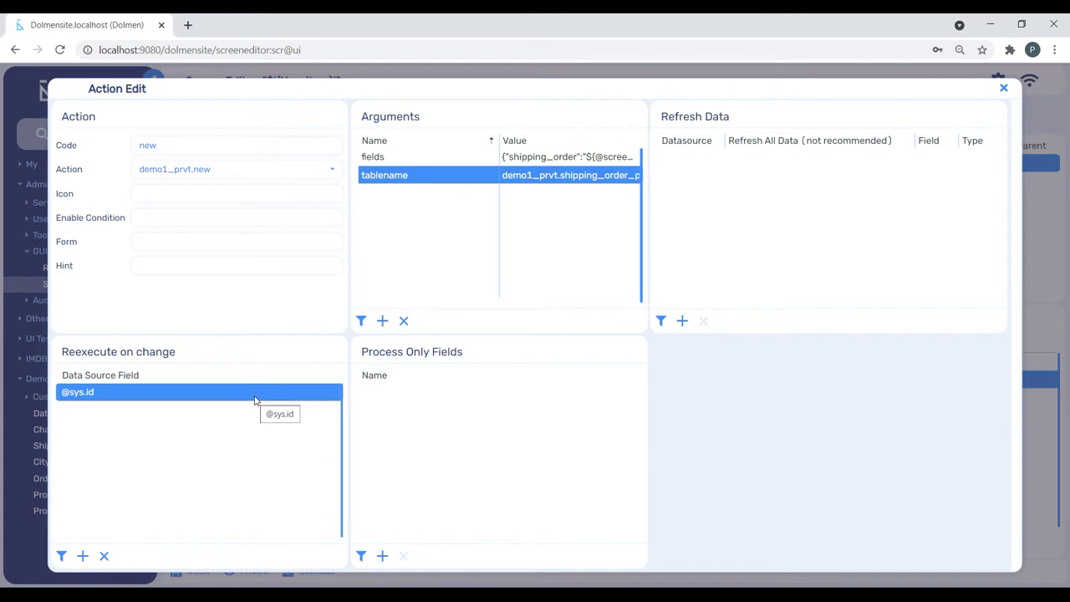
{"action": "left_click", "coordinate": [1004, 89]}
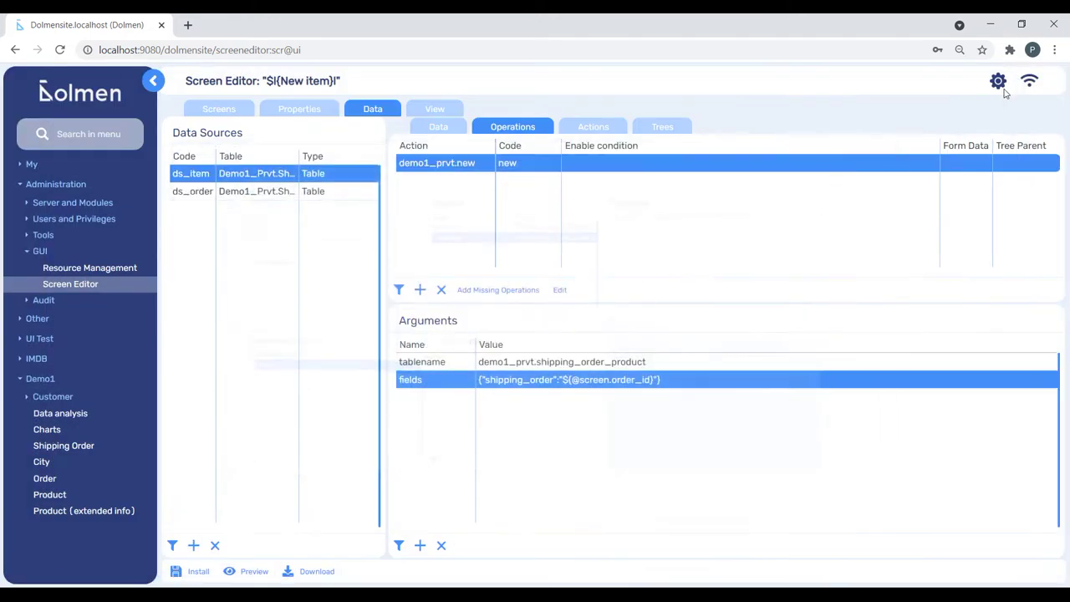
- Examine the submit and cancel actions of ds_item, including submit's arguments, enable condition and data scope
{"action": "left_click", "coordinate": [589, 127]}
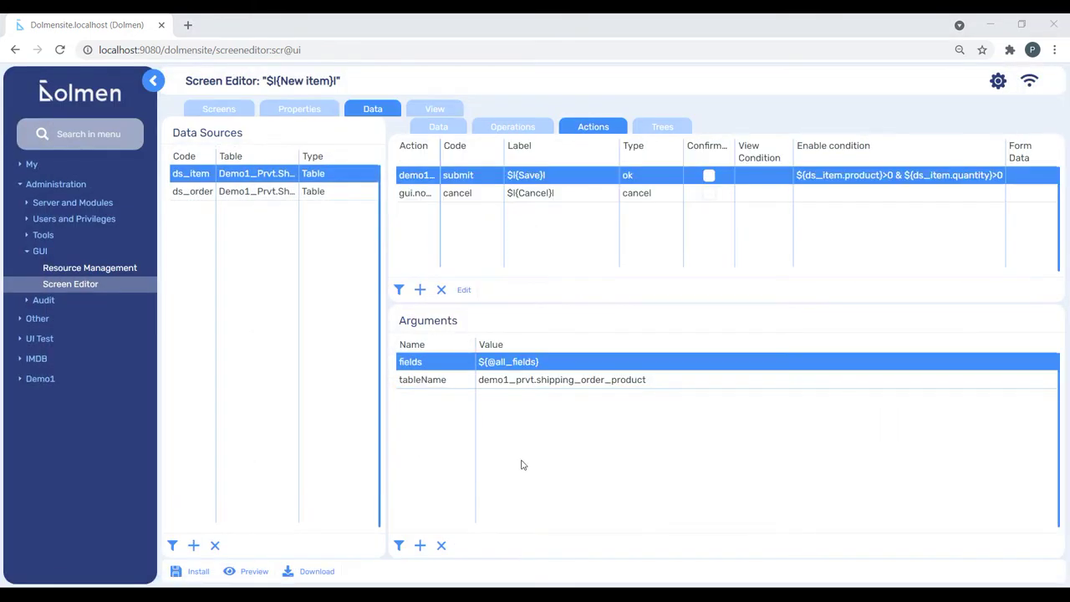
{"action": "left_click", "coordinate": [559, 382]}
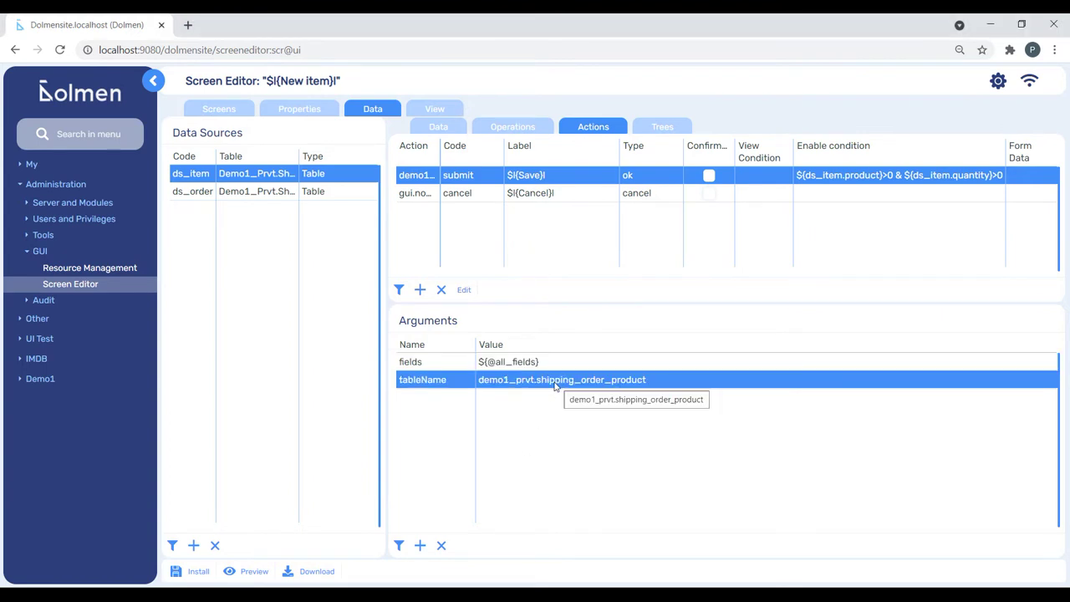
{"action": "left_click", "coordinate": [466, 290]}
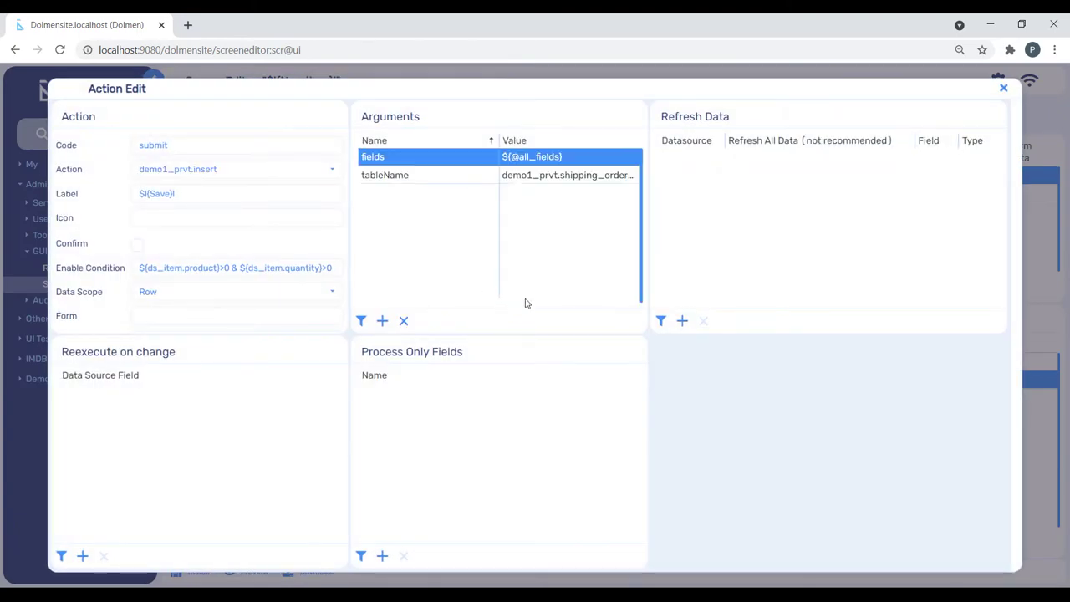
{"action": "left_click", "coordinate": [1003, 88]}
{"action": "left_click", "coordinate": [575, 195]}
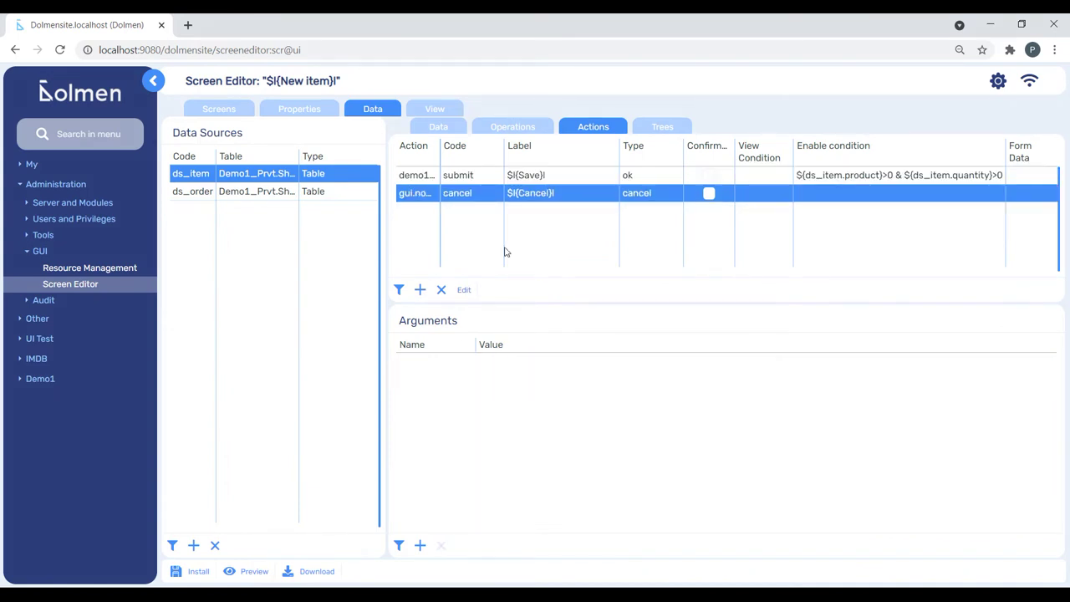
- Examine the select operation of the ds_order data source and its filter and tablename arguments
{"action": "left_click", "coordinate": [194, 191]}
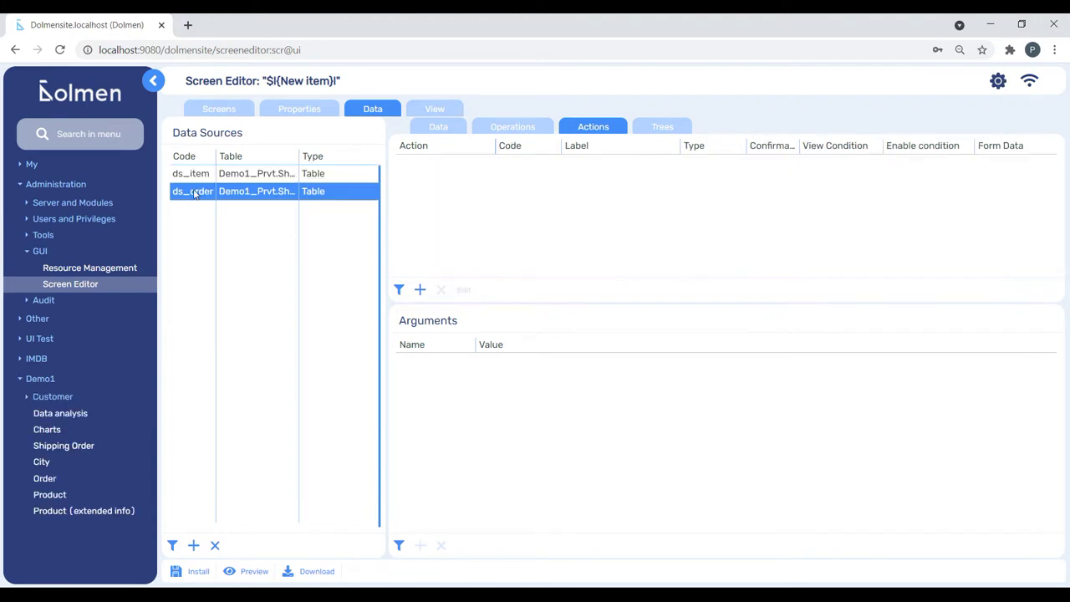
{"action": "left_click", "coordinate": [502, 131]}
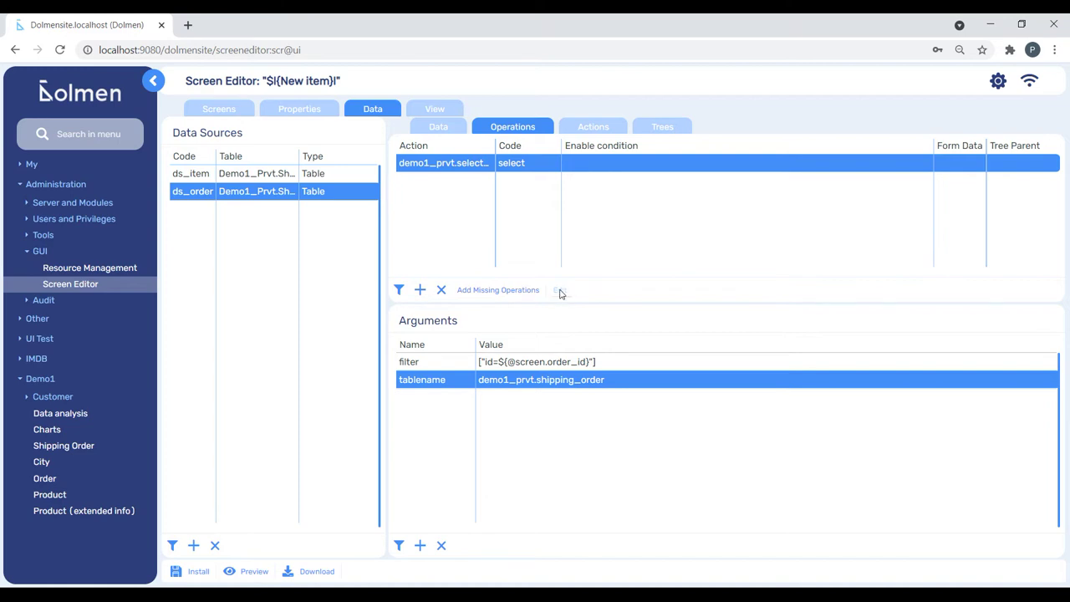
{"action": "left_click", "coordinate": [559, 291]}
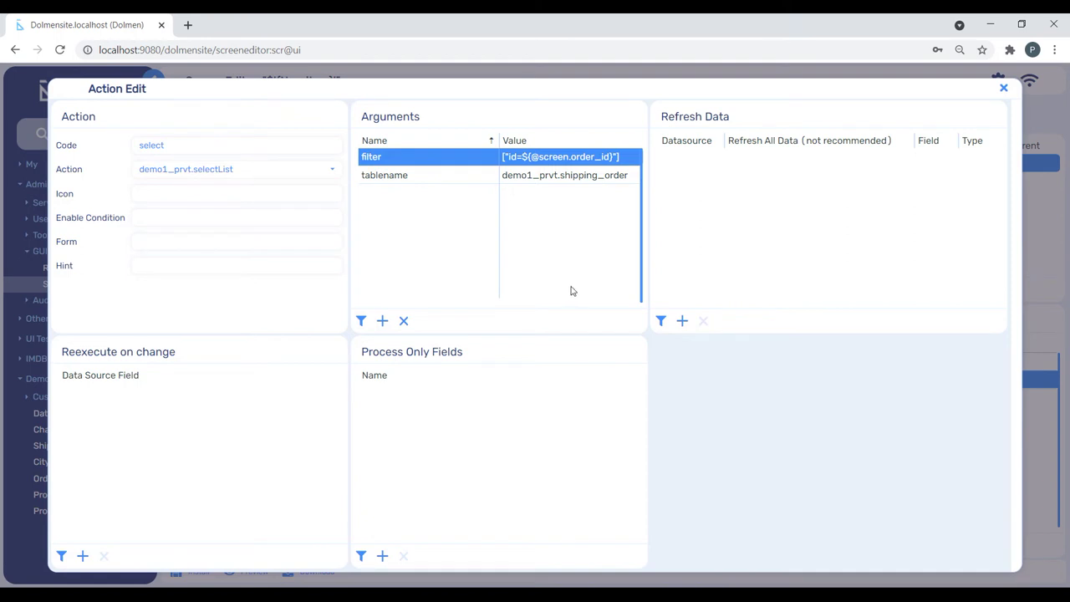
{"action": "left_click", "coordinate": [1005, 90]}
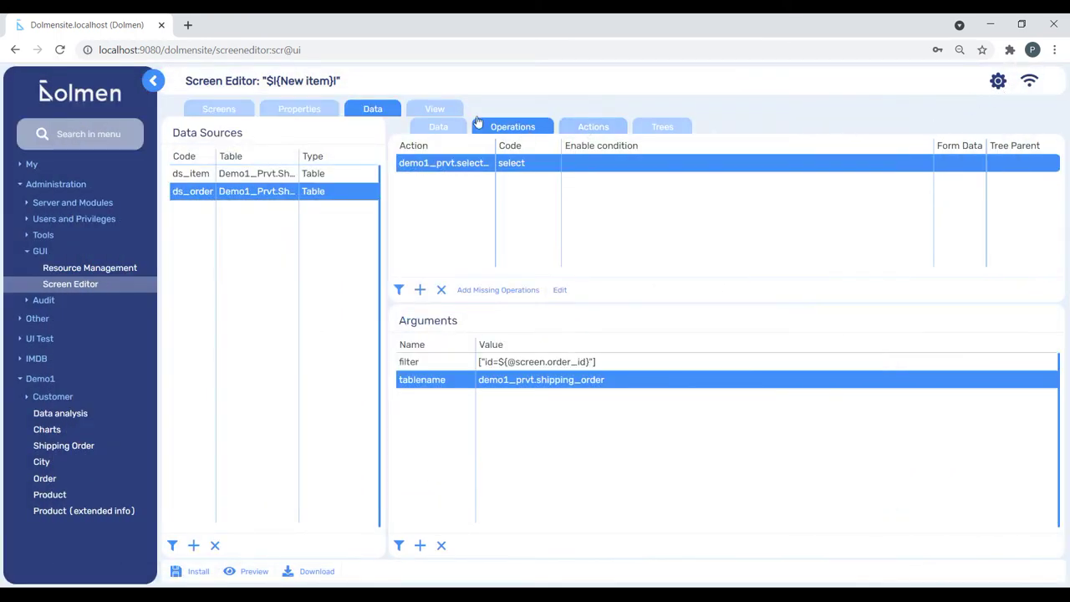
- Compare the New item screen's p_item and p_order part layouts and fields with the screen's grid size
{"action": "left_click", "coordinate": [435, 108]}
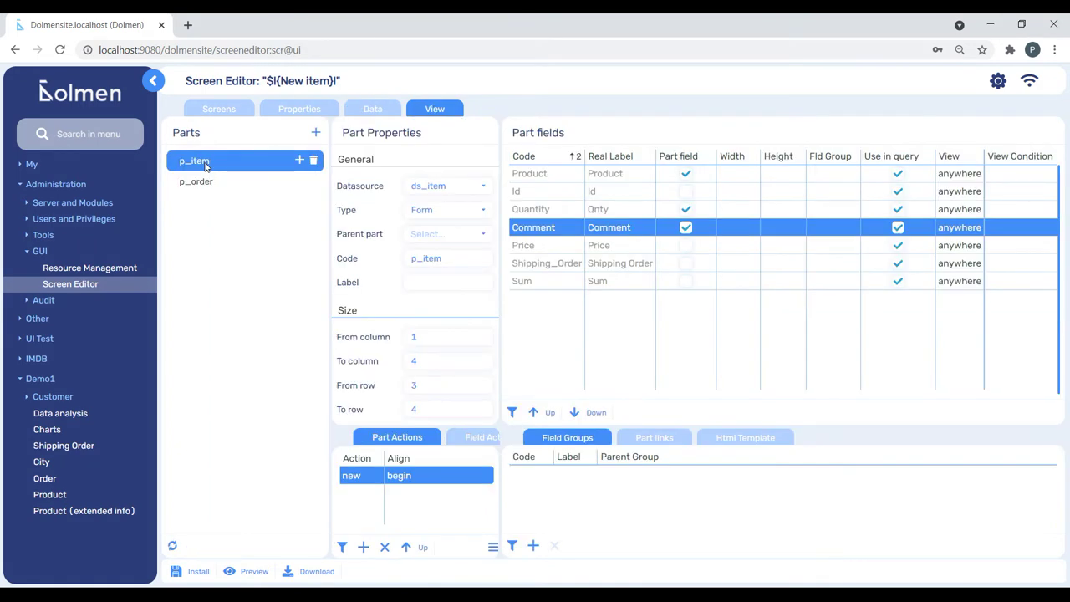
{"action": "left_click", "coordinate": [299, 108]}
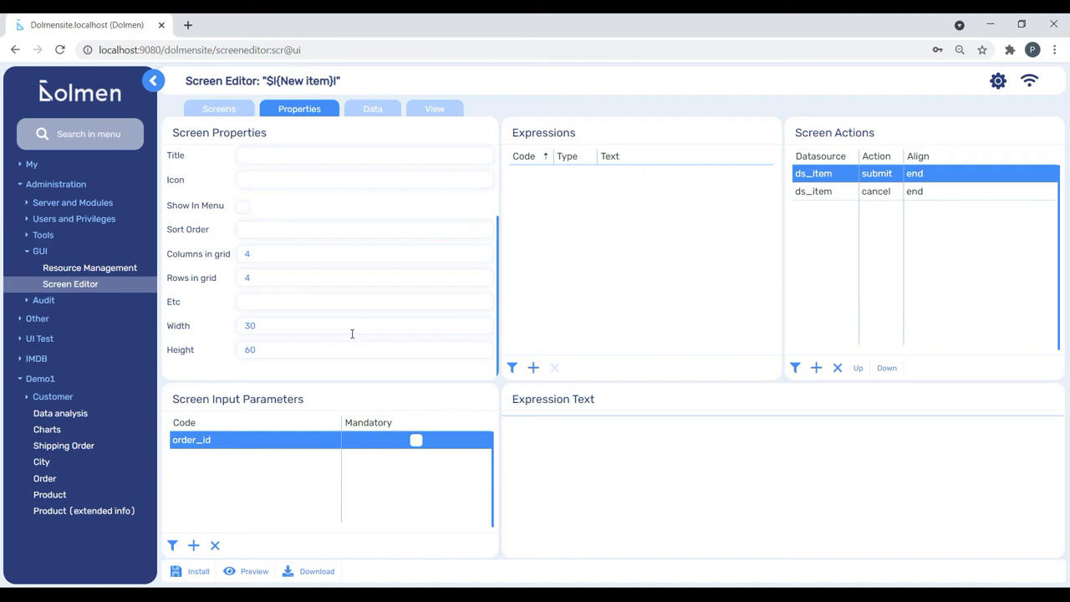
{"action": "left_click", "coordinate": [434, 109]}
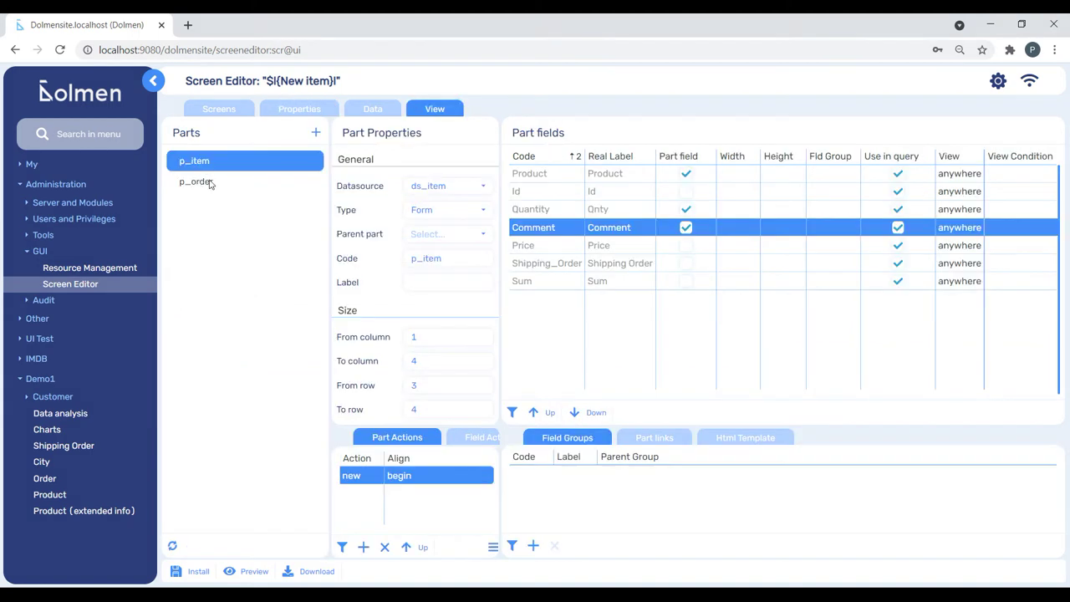
{"action": "left_click", "coordinate": [211, 183]}
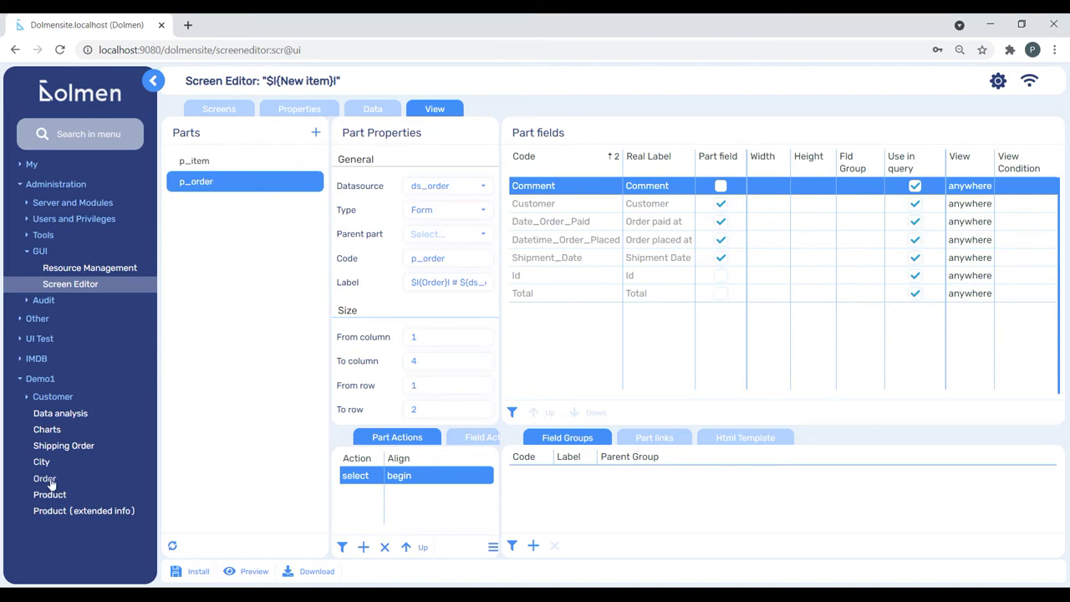
- From the Order screen, add the item Pasta - Elbows, Macaroni, Dry with quantity 4 to the selected order and select its row
{"action": "left_click", "coordinate": [41, 478]}
{"action": "left_click", "coordinate": [528, 571]}
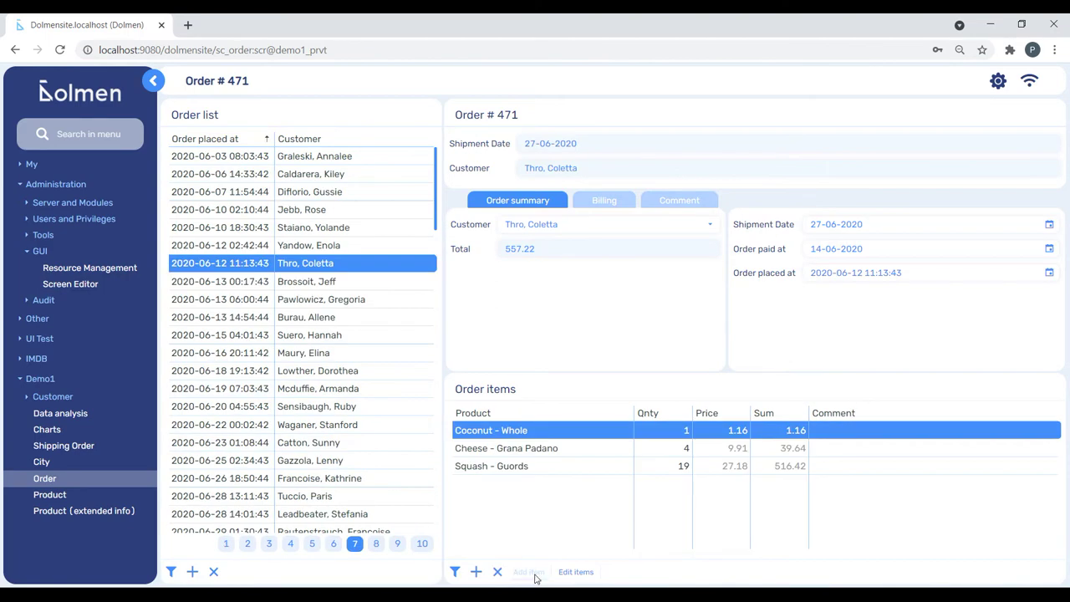
{"action": "left_click", "coordinate": [468, 342]}
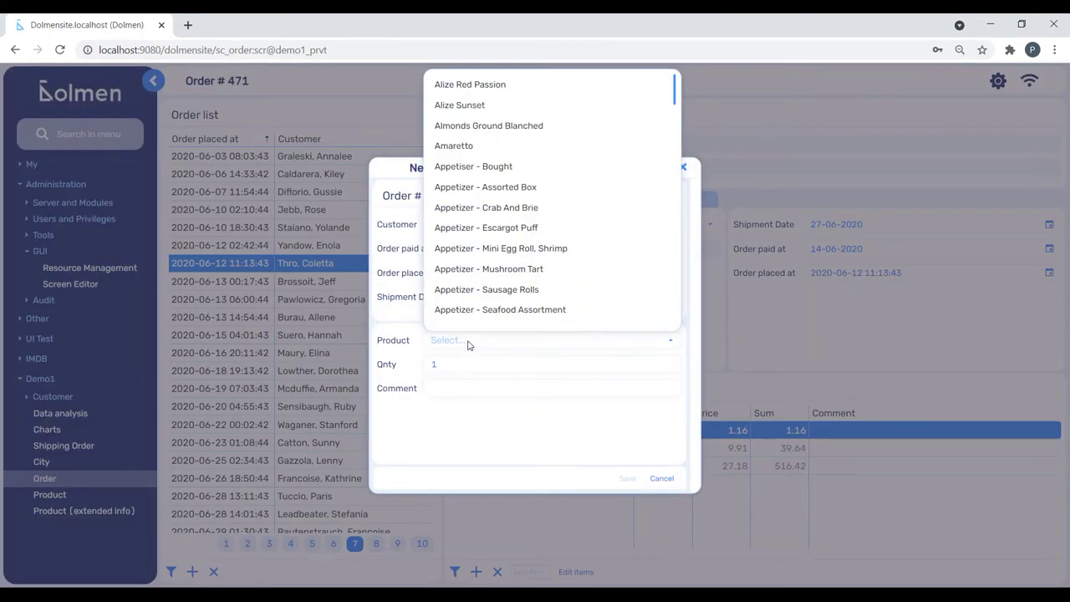
{"action": "type", "text": "dry"}
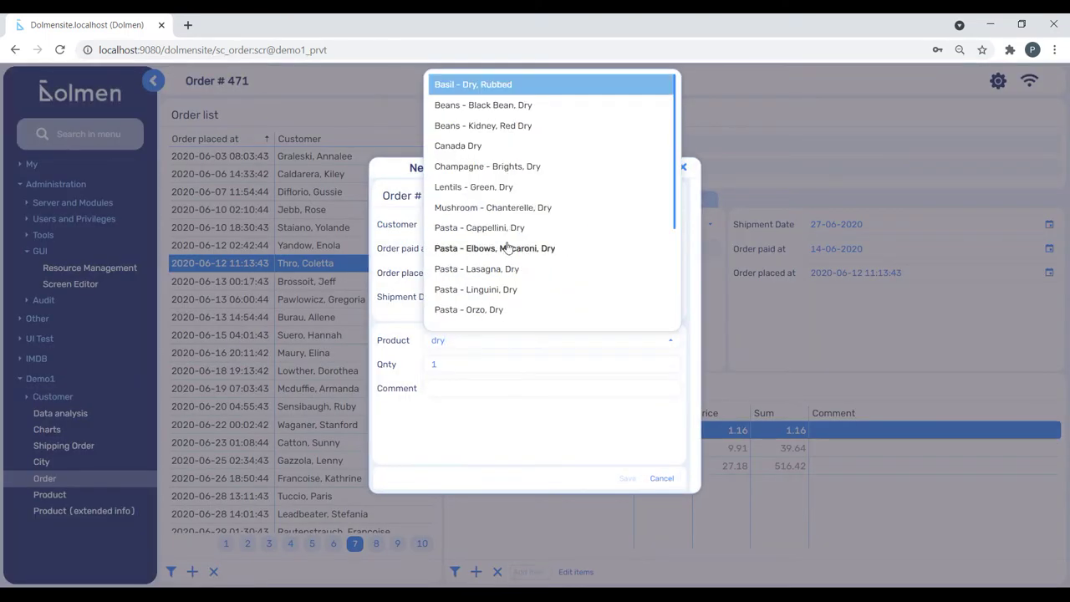
{"action": "left_click", "coordinate": [506, 247]}
{"action": "double_click", "coordinate": [452, 363]}
{"action": "type", "text": "4"}
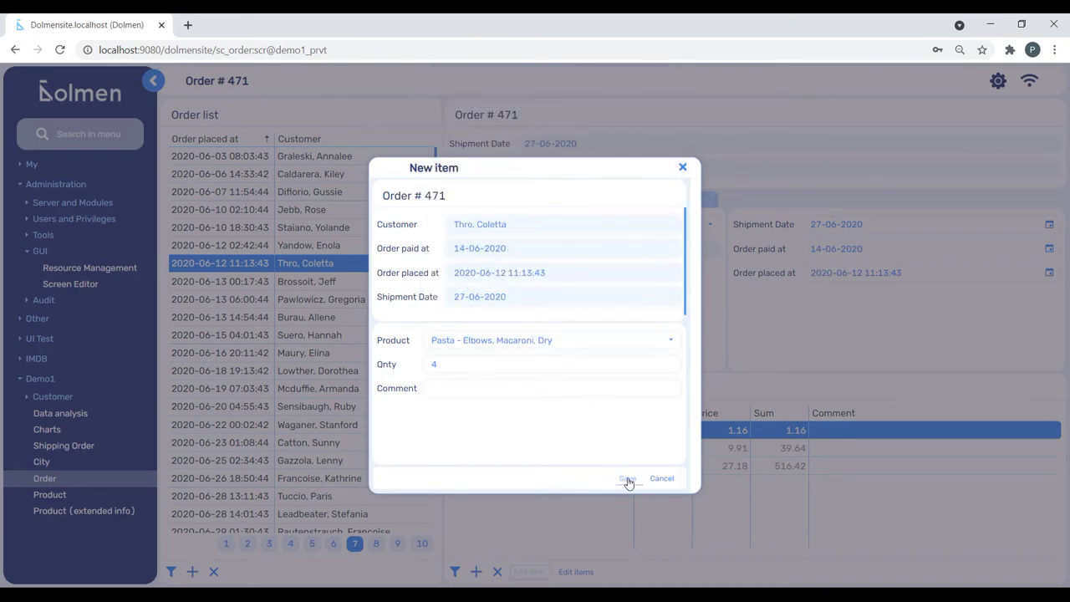
{"action": "left_click", "coordinate": [627, 478]}
{"action": "left_click", "coordinate": [579, 491]}
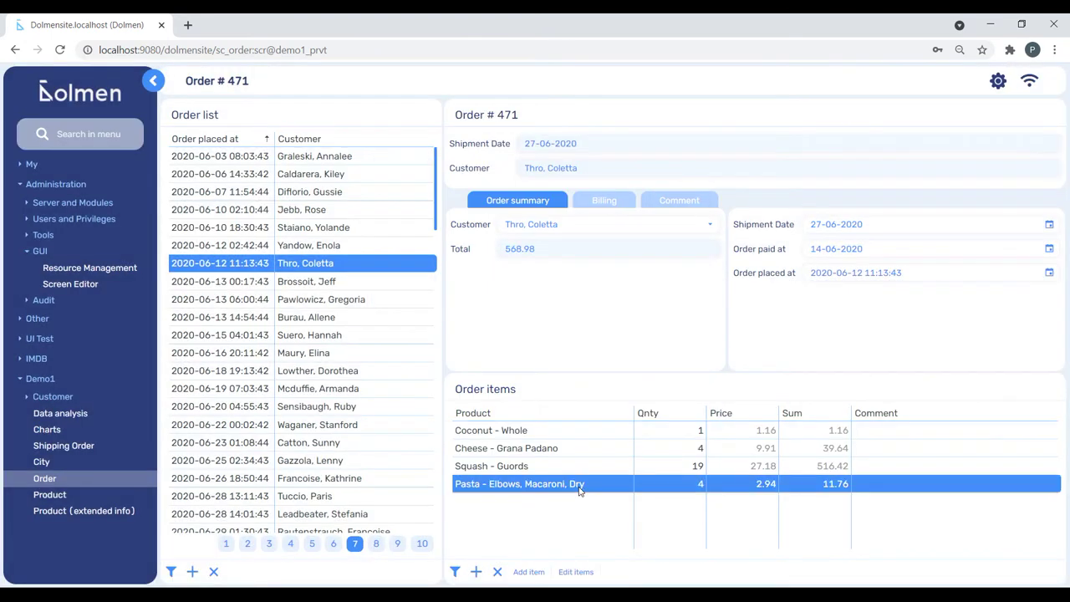
- Bring up the New item form again, open its product list and close the form without saving
{"action": "left_click", "coordinate": [533, 571]}
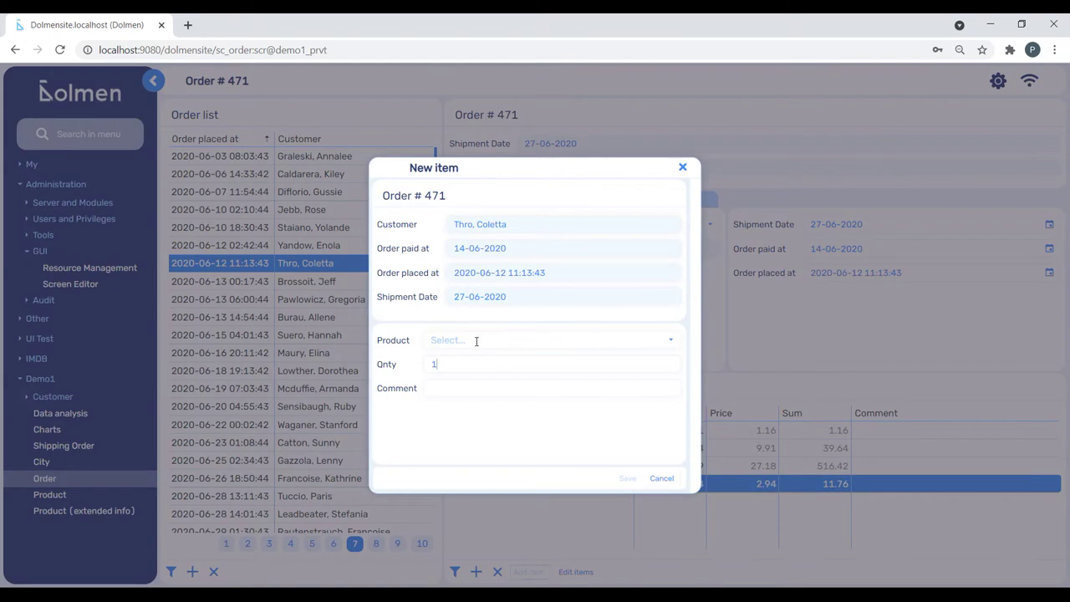
{"action": "left_click", "coordinate": [476, 341]}
{"action": "left_click", "coordinate": [673, 198]}
{"action": "left_click", "coordinate": [682, 167]}
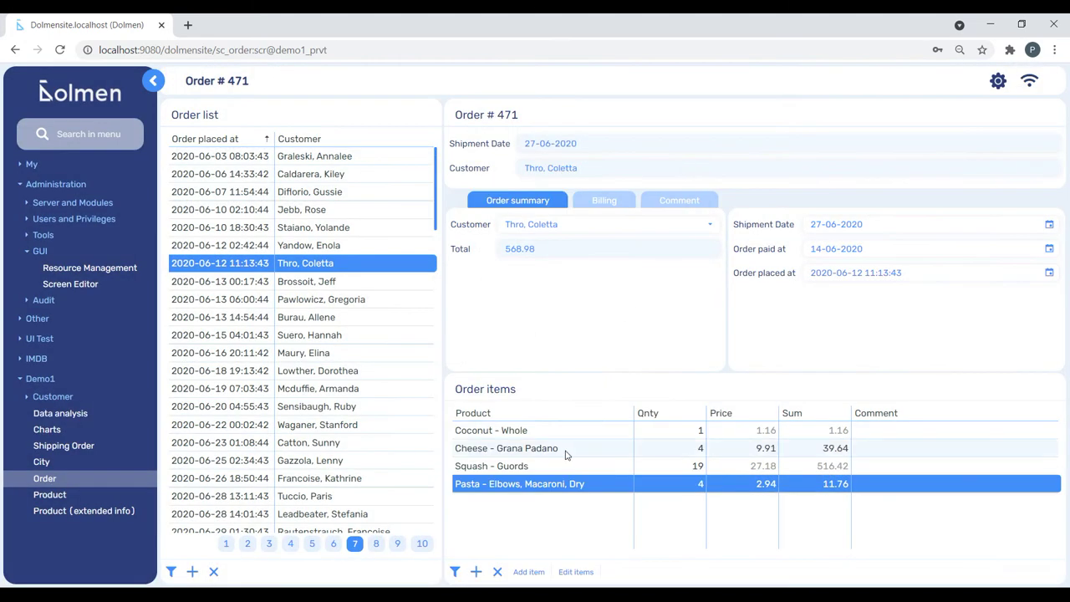
- Start another new item with the product Appetizer - Crab And Brie and cancel it
{"action": "left_click", "coordinate": [528, 572]}
{"action": "left_click", "coordinate": [477, 338]}
{"action": "left_click", "coordinate": [530, 209]}
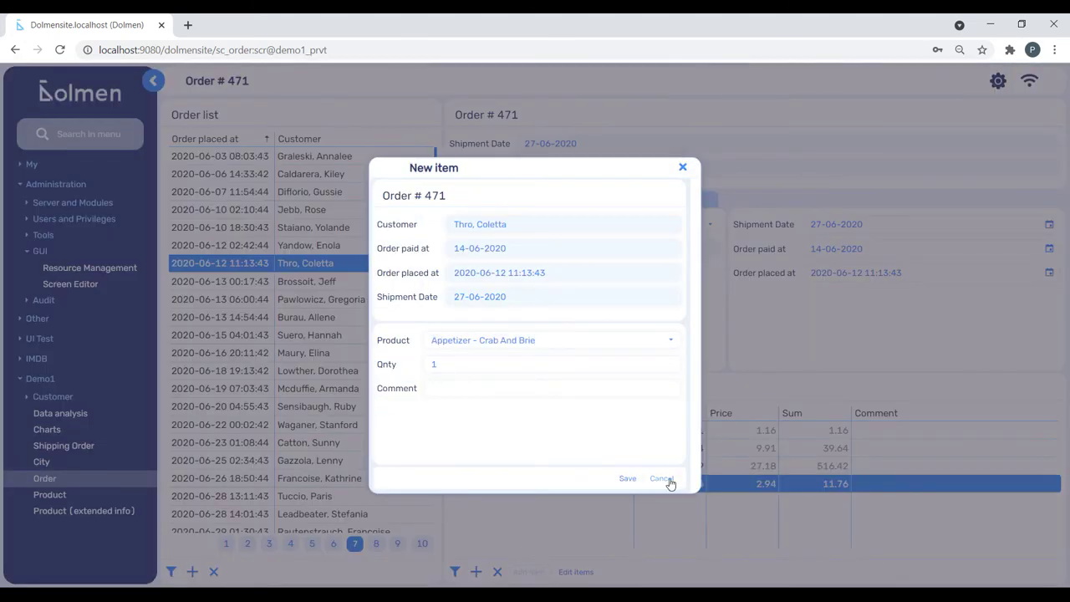
{"action": "left_click", "coordinate": [661, 479]}
- Open the order's Edit items pop-up, and in its Edit order items screen definition examine ds_product's select operation and arguments
{"action": "left_click", "coordinate": [576, 571]}
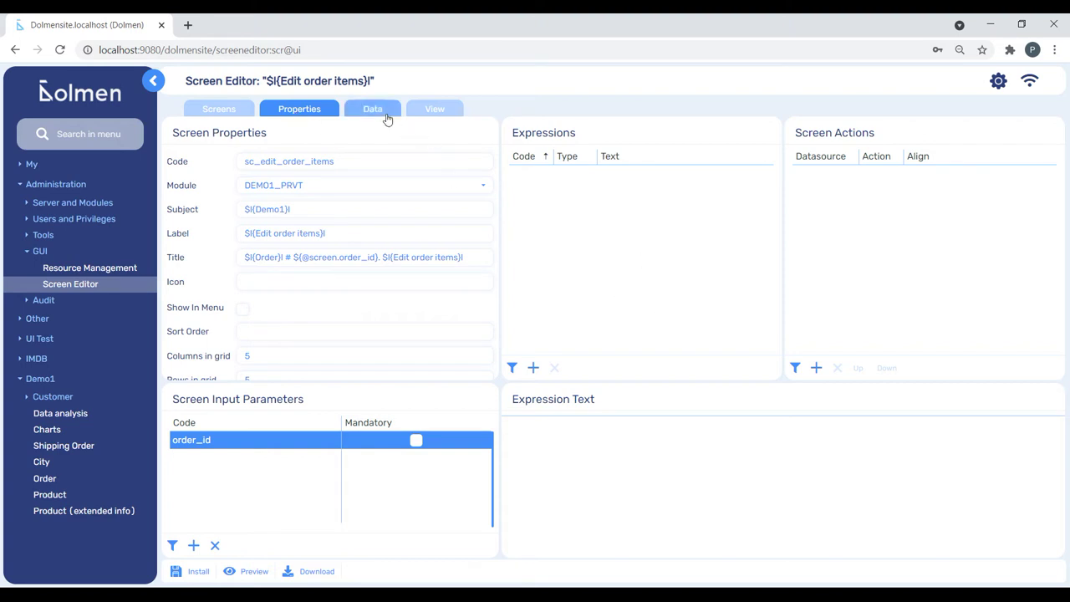
{"action": "left_click", "coordinate": [380, 113]}
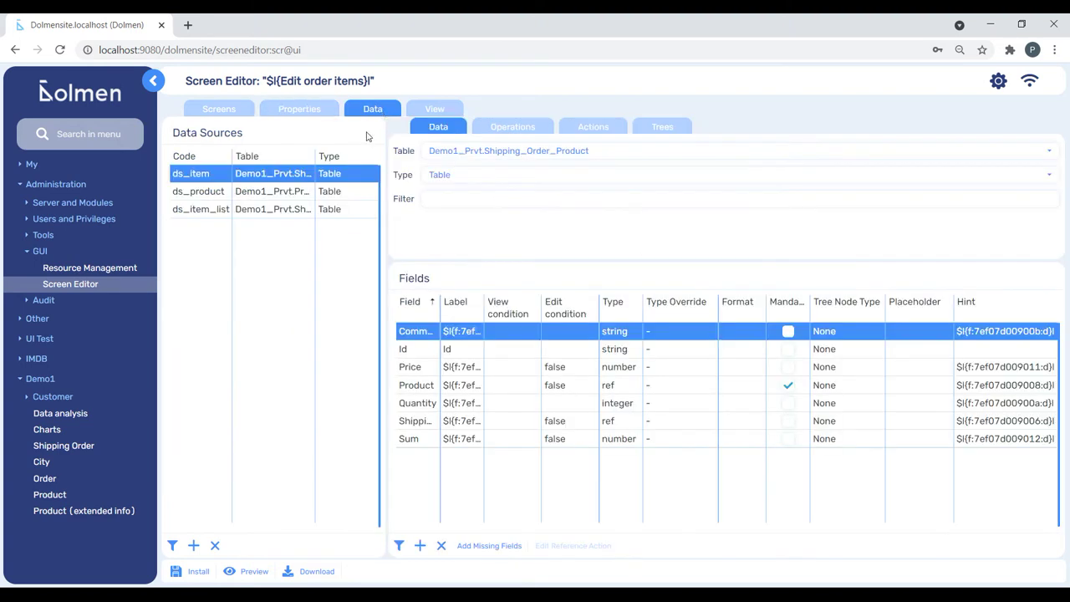
{"action": "left_click", "coordinate": [221, 194]}
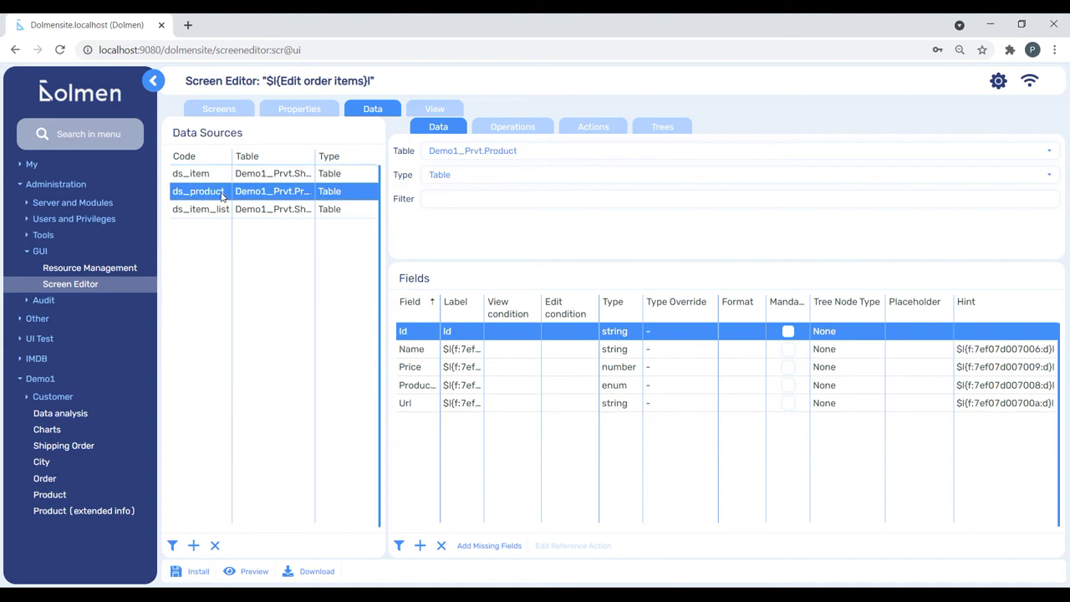
{"action": "left_click", "coordinate": [524, 130]}
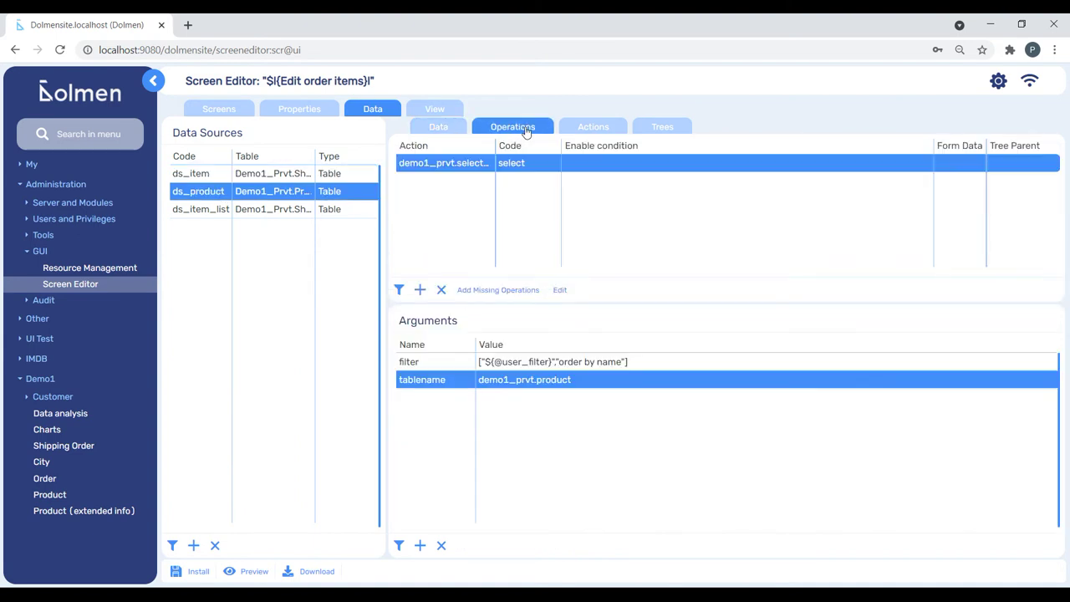
{"action": "left_click", "coordinate": [559, 289]}
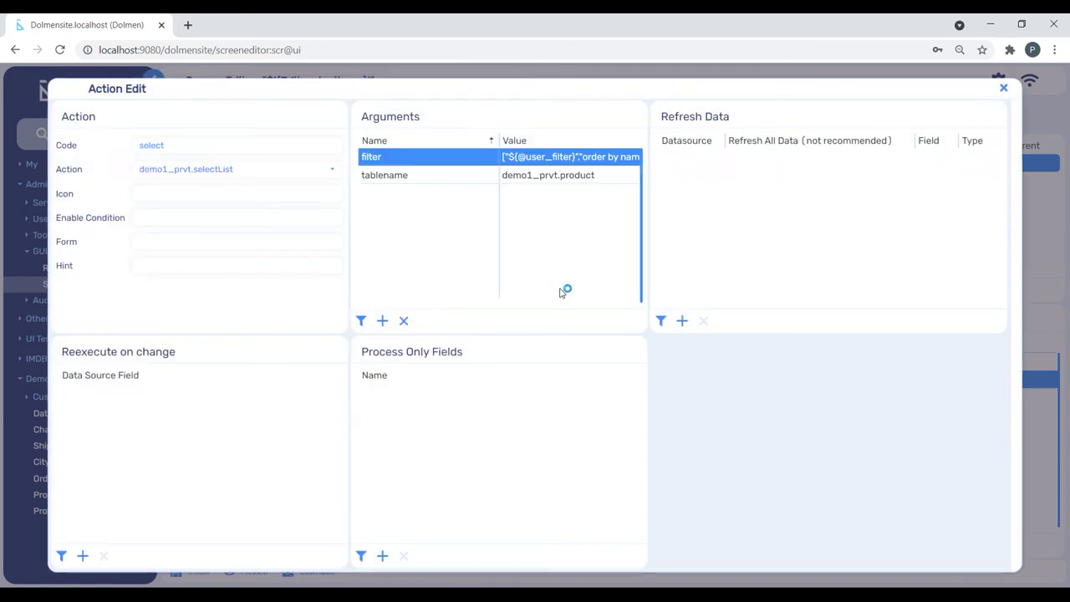
{"action": "left_click", "coordinate": [1003, 88]}
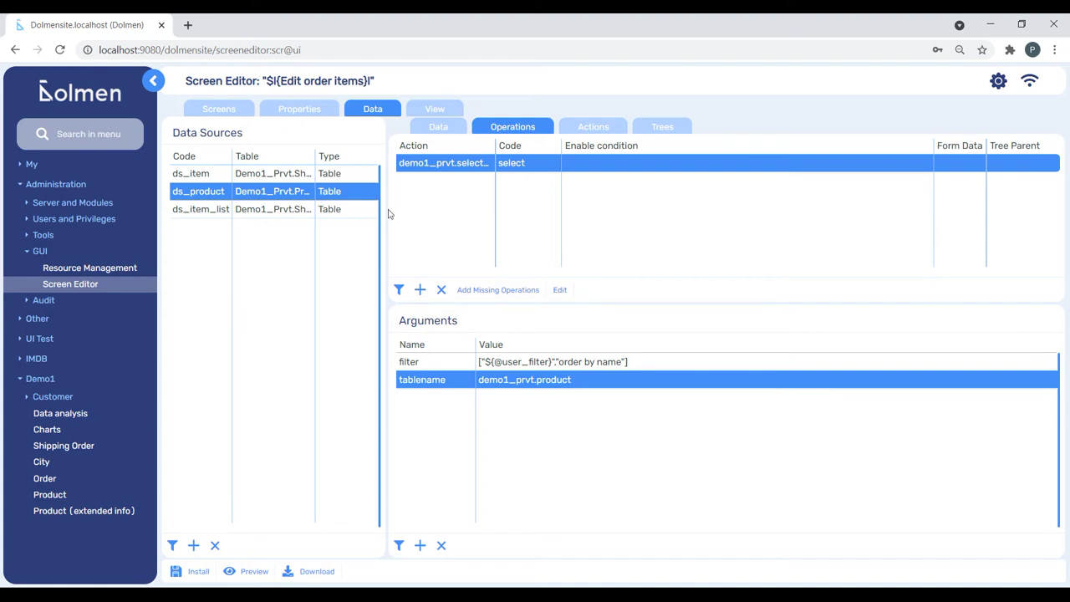
- Examine the ds_item_list data source's fields and the arguments of its select, update and delete operations
{"action": "left_click", "coordinate": [201, 211]}
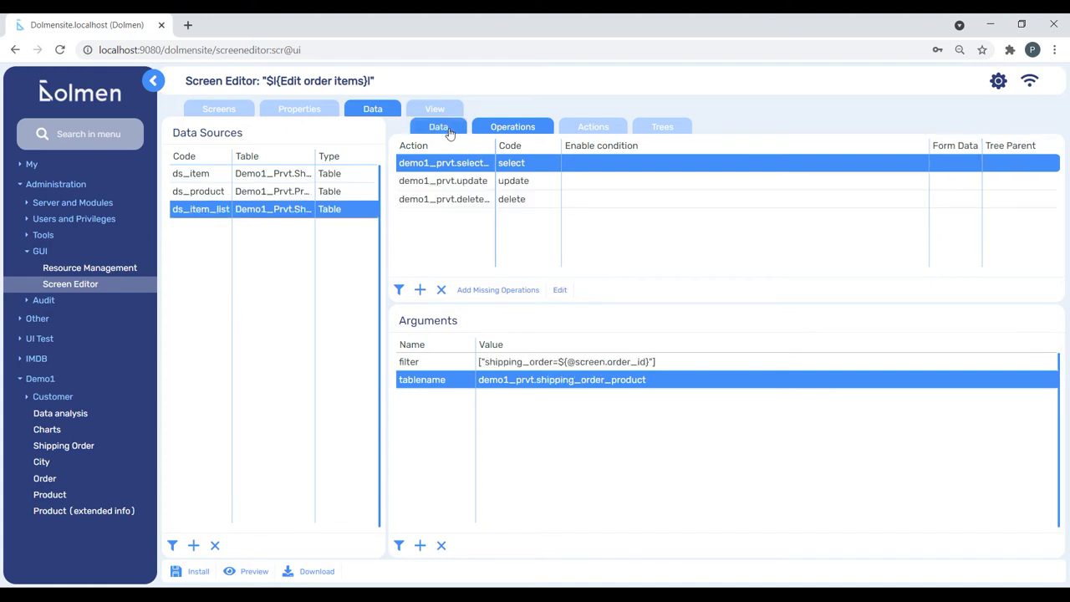
{"action": "left_click", "coordinate": [447, 128]}
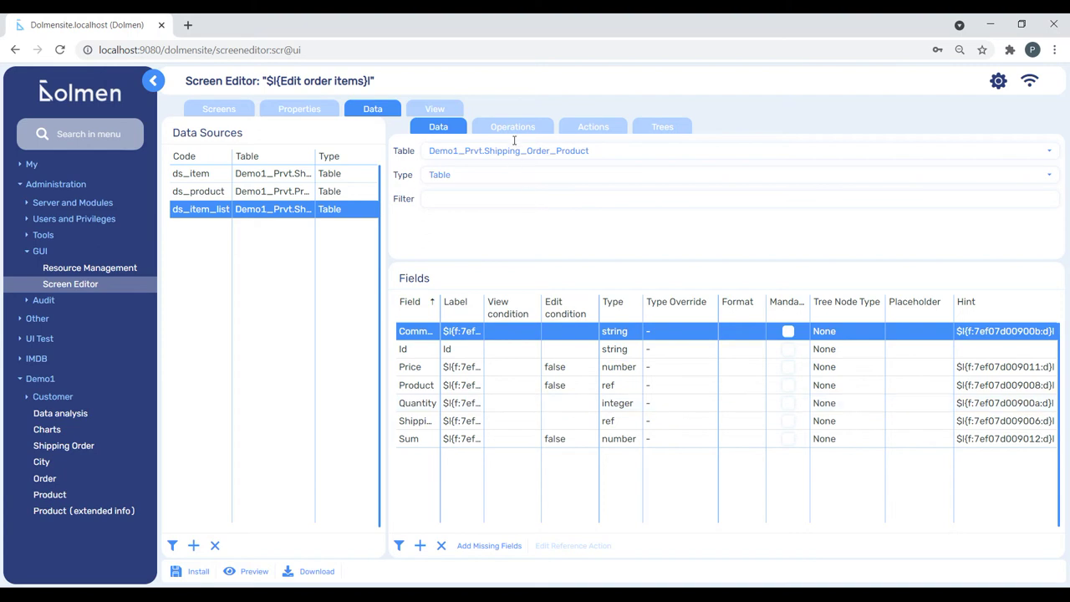
{"action": "left_click", "coordinate": [512, 127]}
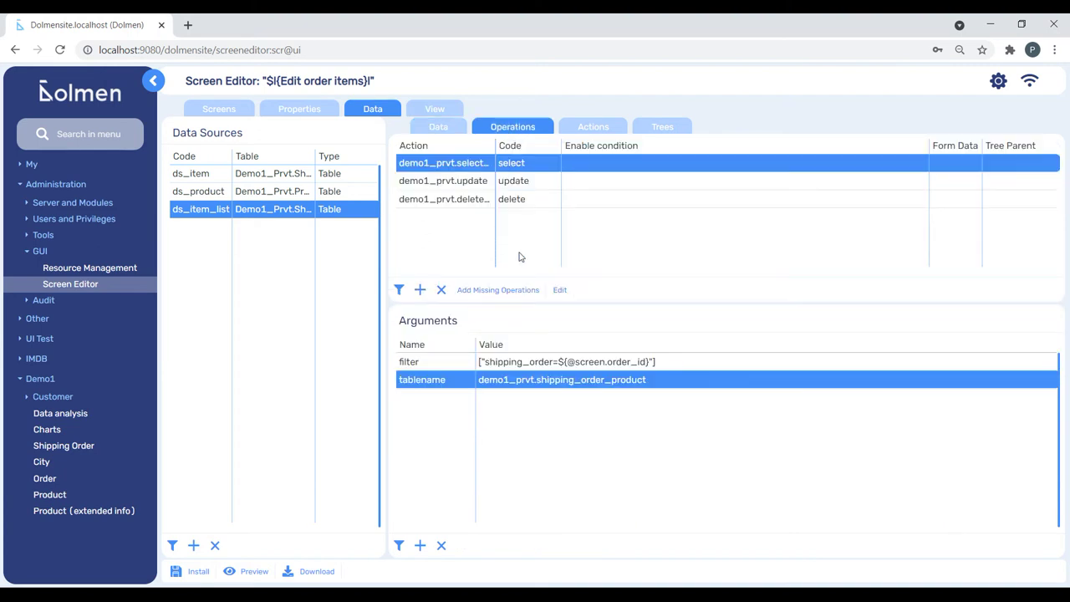
{"action": "key", "text": "Up"}
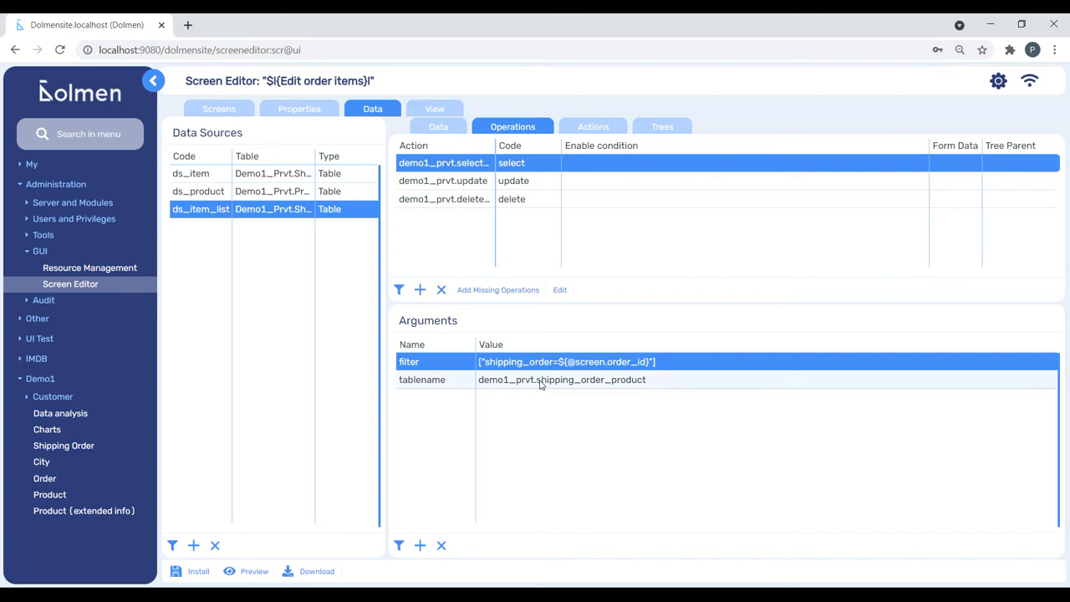
{"action": "left_click", "coordinate": [476, 180]}
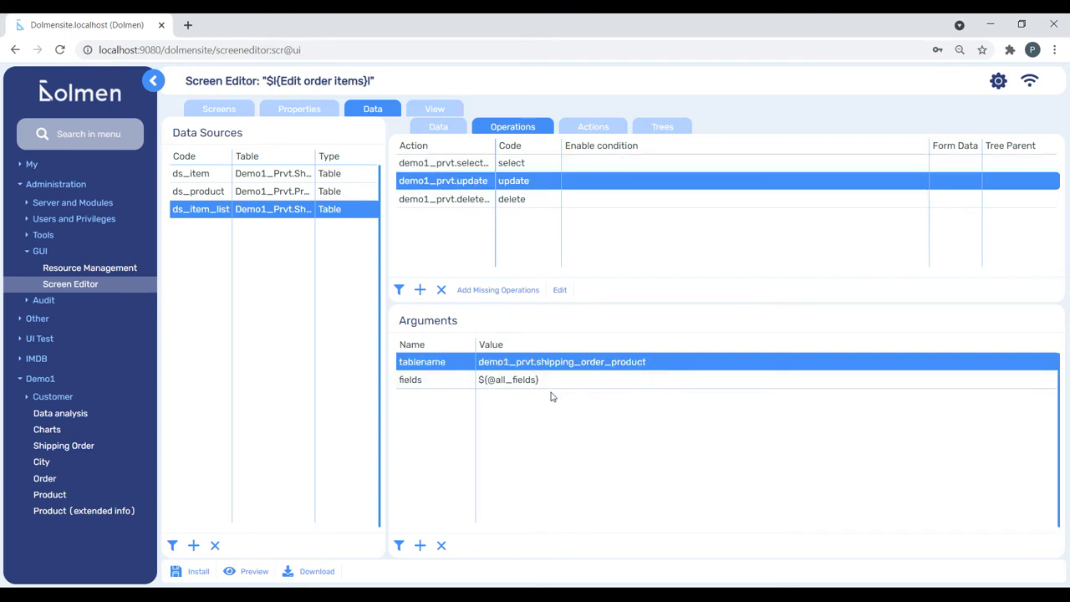
{"action": "left_click", "coordinate": [481, 202]}
- Examine the new operation of the Edit order items screen's ds_item, including its fields argument and re-execute condition
{"action": "left_click", "coordinate": [253, 176]}
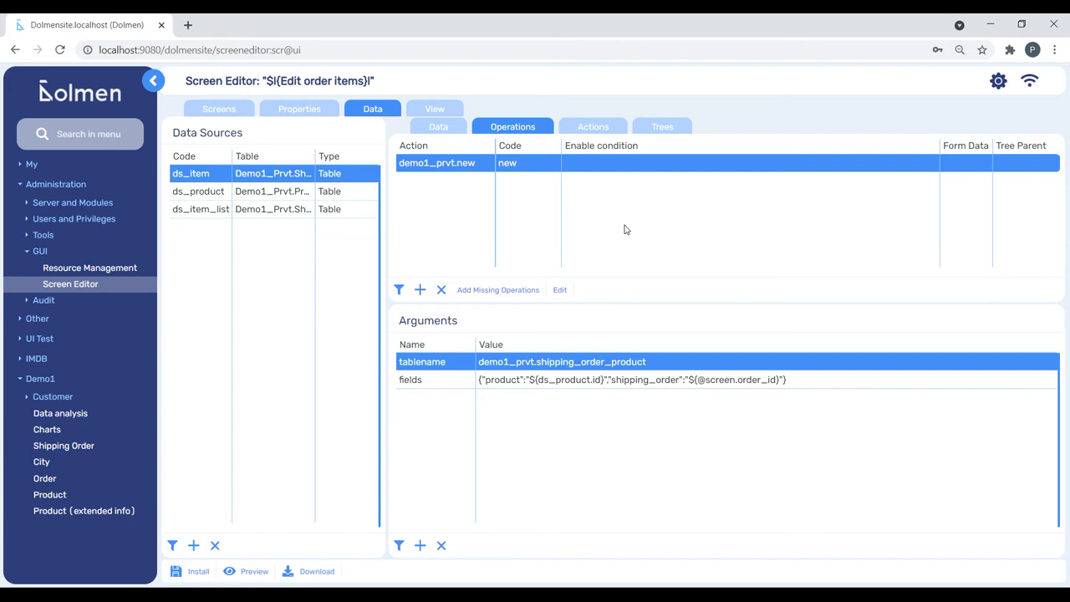
{"action": "left_click", "coordinate": [798, 385]}
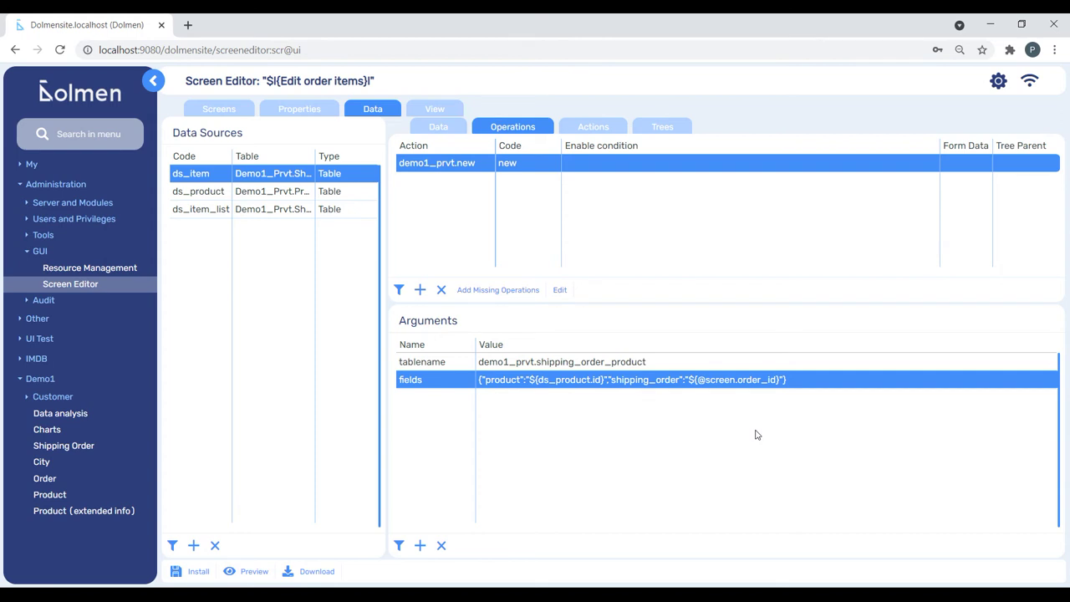
{"action": "left_click", "coordinate": [561, 291]}
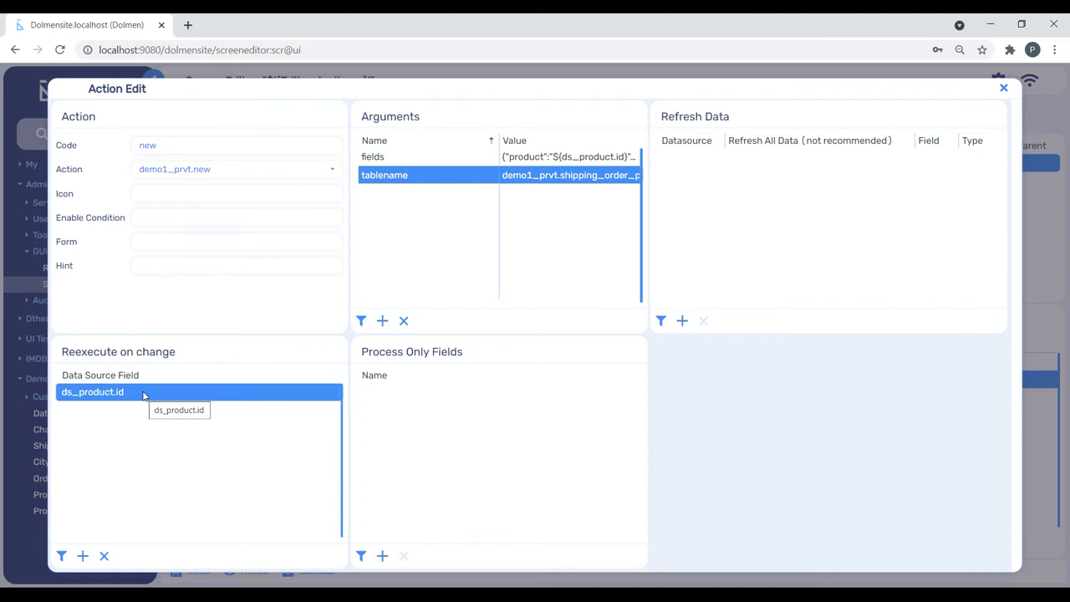
{"action": "left_click", "coordinate": [1005, 90]}
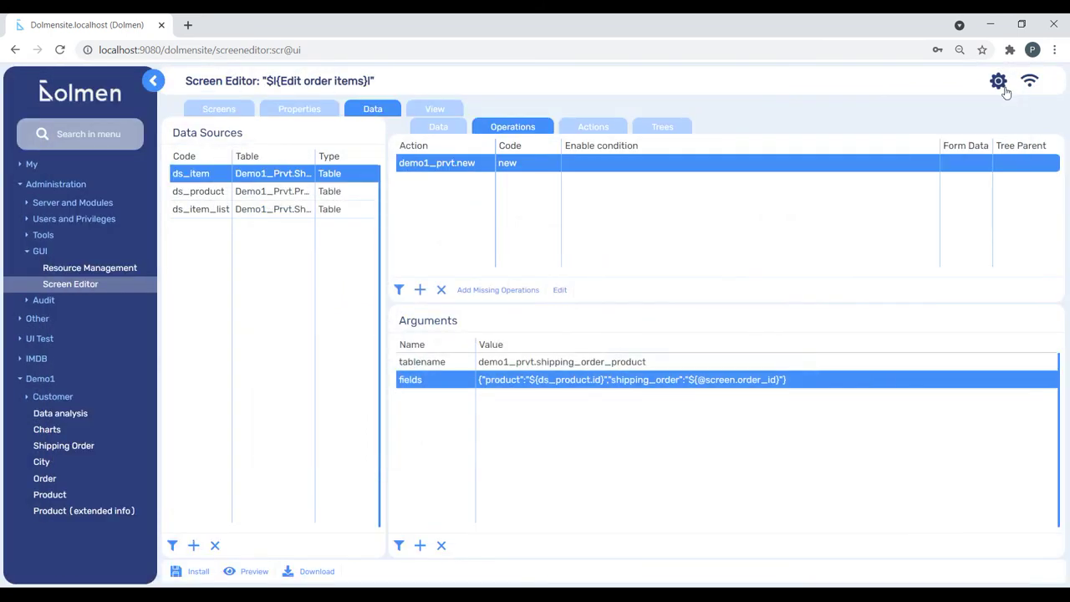
- Examine the add action of ds_item, including its arguments, enable condition, data scope and refresh data
{"action": "left_click", "coordinate": [595, 127]}
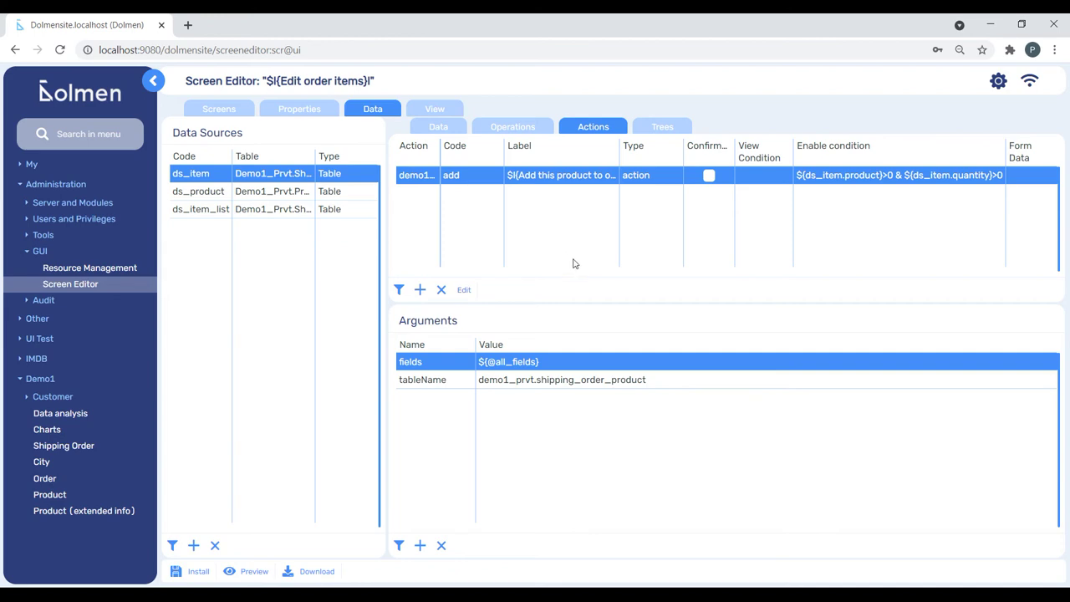
{"action": "left_click", "coordinate": [464, 289]}
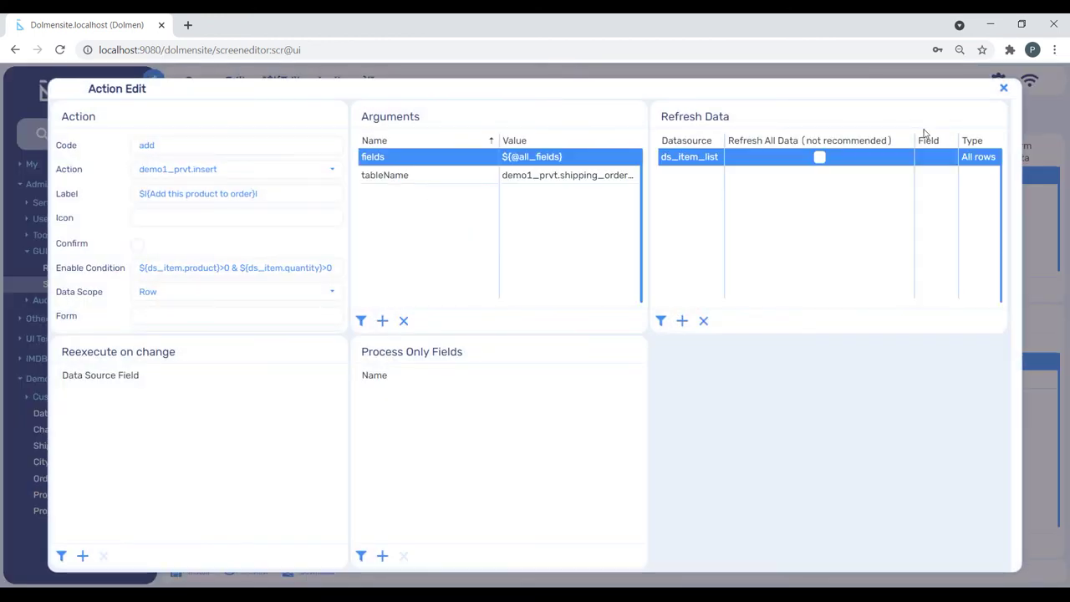
{"action": "left_click", "coordinate": [1004, 89]}
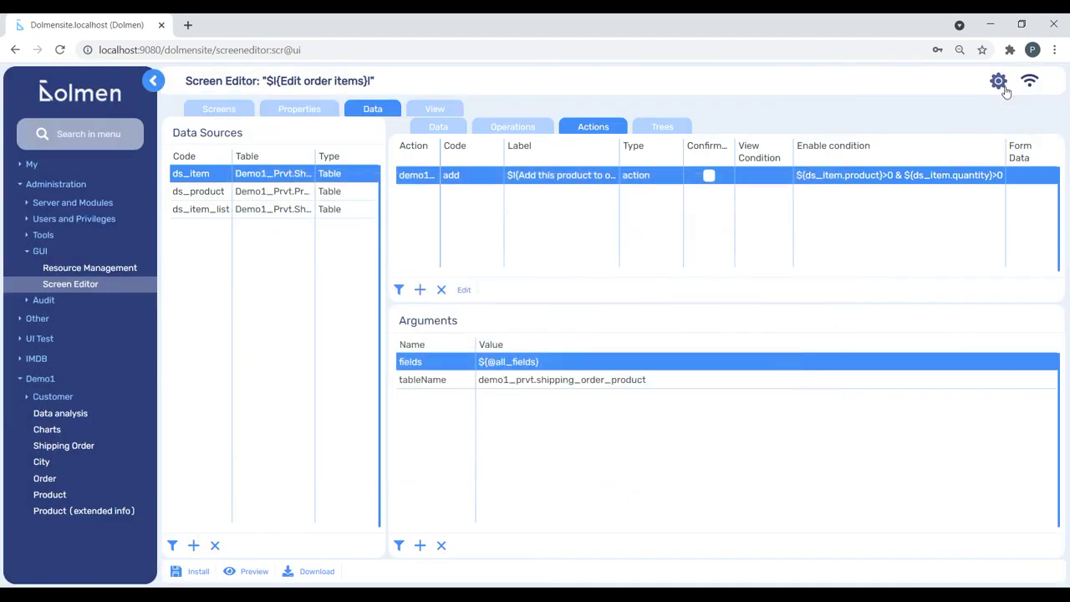
- Compare the layouts, fields and actions of the p_product_list, p_item_list and p_item parts of the Edit order items screen
{"action": "left_click", "coordinate": [434, 109]}
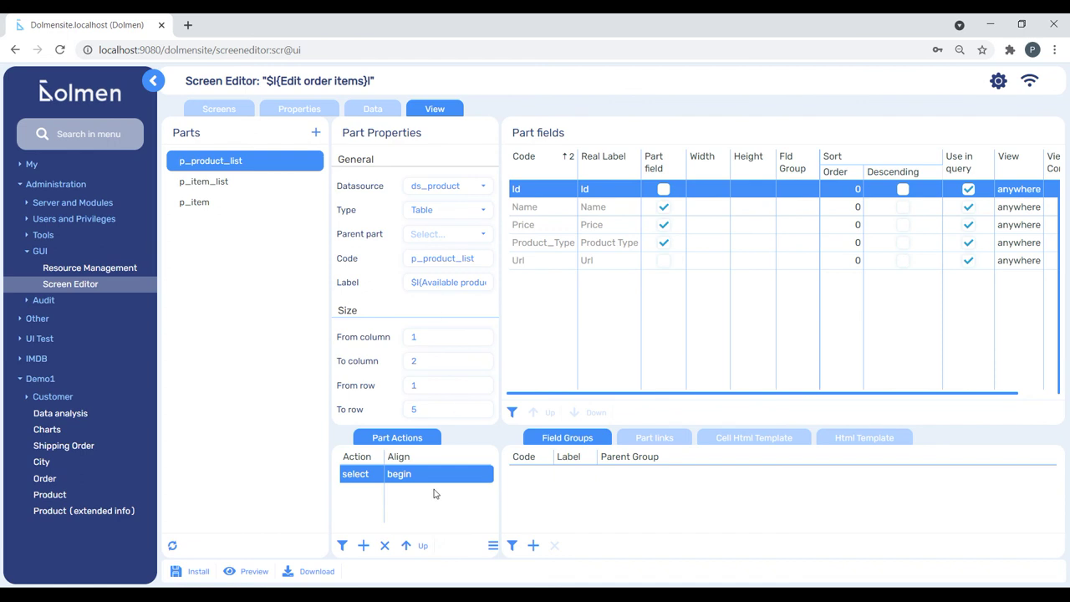
{"action": "left_click", "coordinate": [208, 183]}
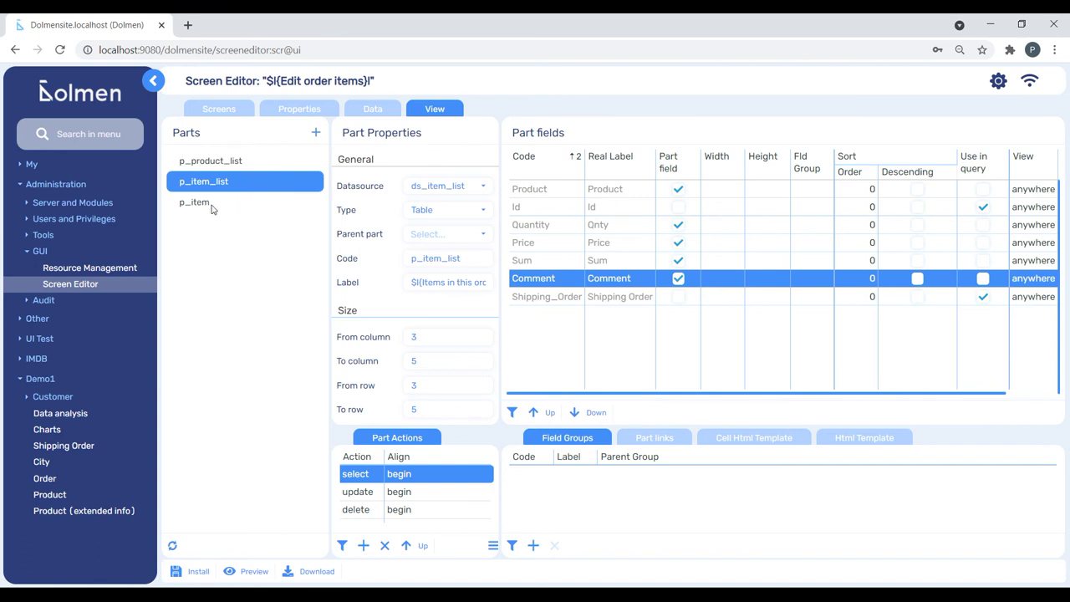
{"action": "left_click", "coordinate": [214, 204]}
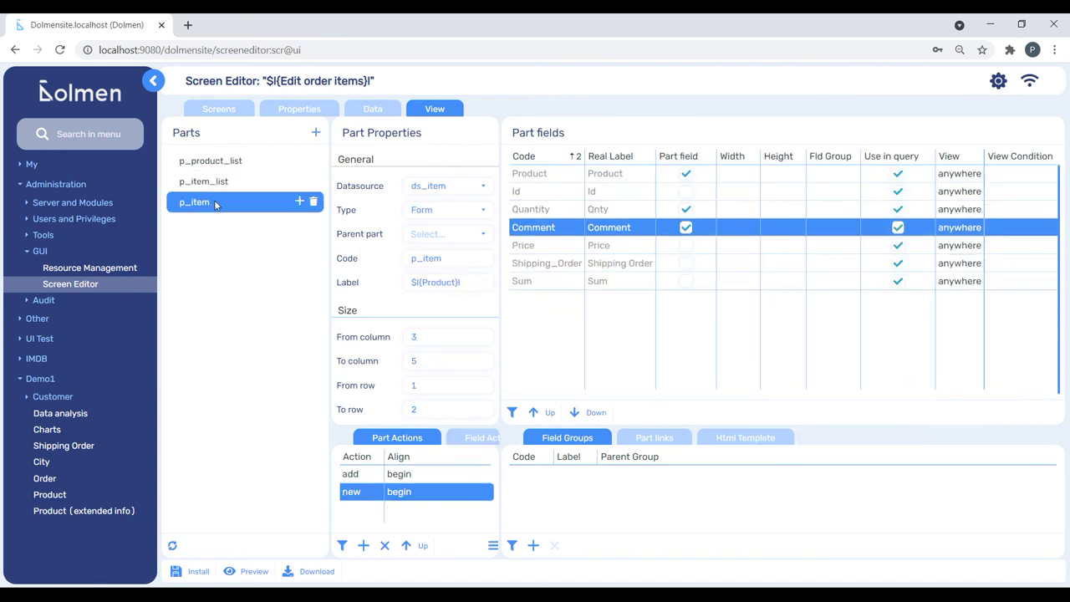
- Through the Order screen's Edit items pop-up, add Bread - Corn Muffaletta with quantity 3 to the order
{"action": "left_click", "coordinate": [38, 479]}
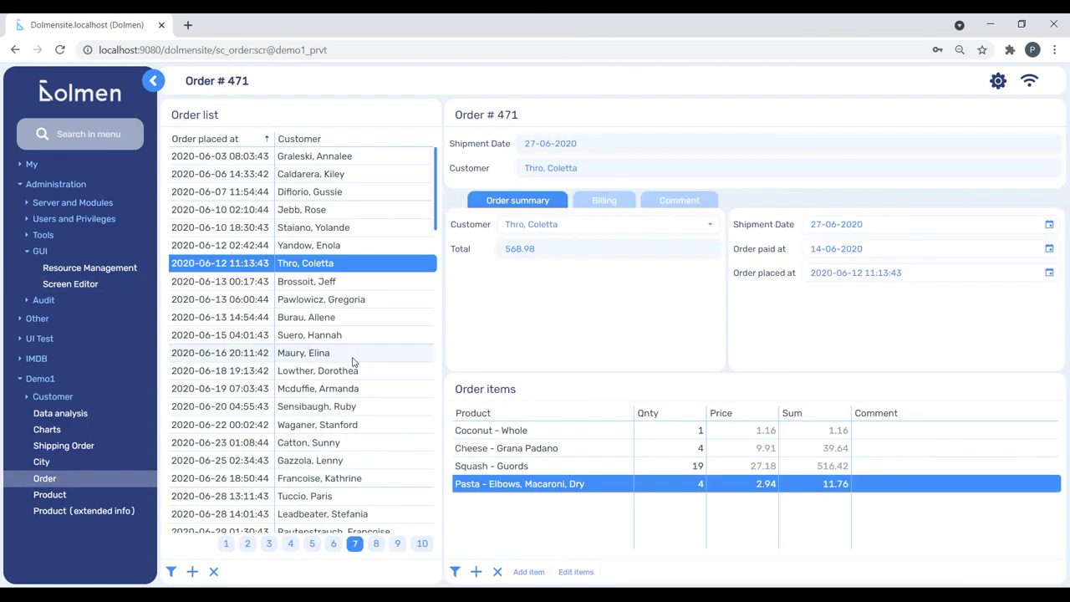
{"action": "left_click", "coordinate": [576, 571]}
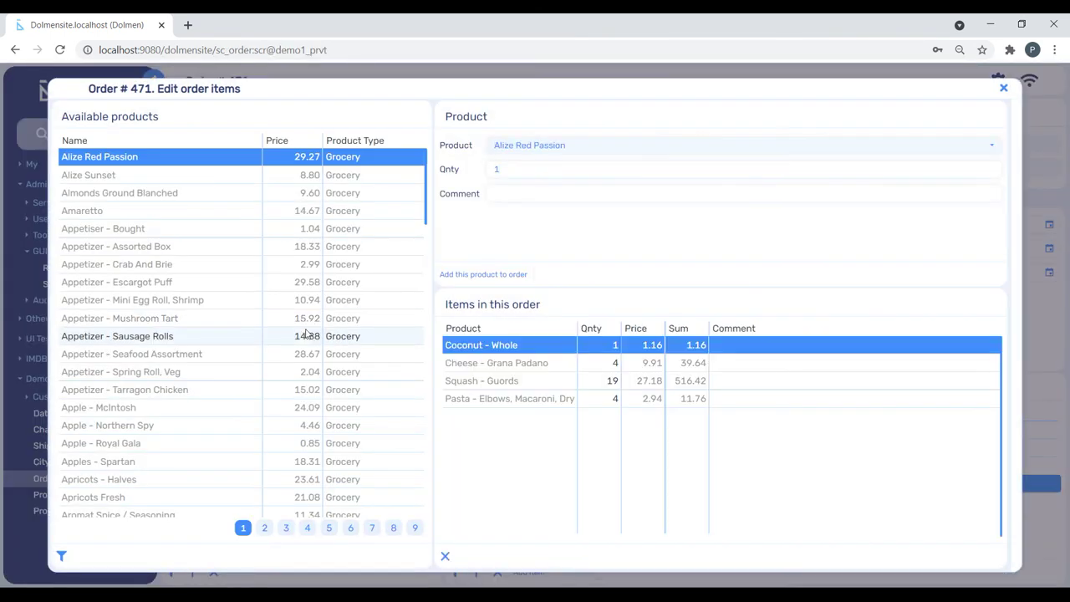
{"action": "scroll", "coordinate": [299, 326], "scroll_direction": "down", "scroll_amount": 2}
{"action": "scroll", "coordinate": [298, 326], "scroll_direction": "down", "scroll_amount": 10}
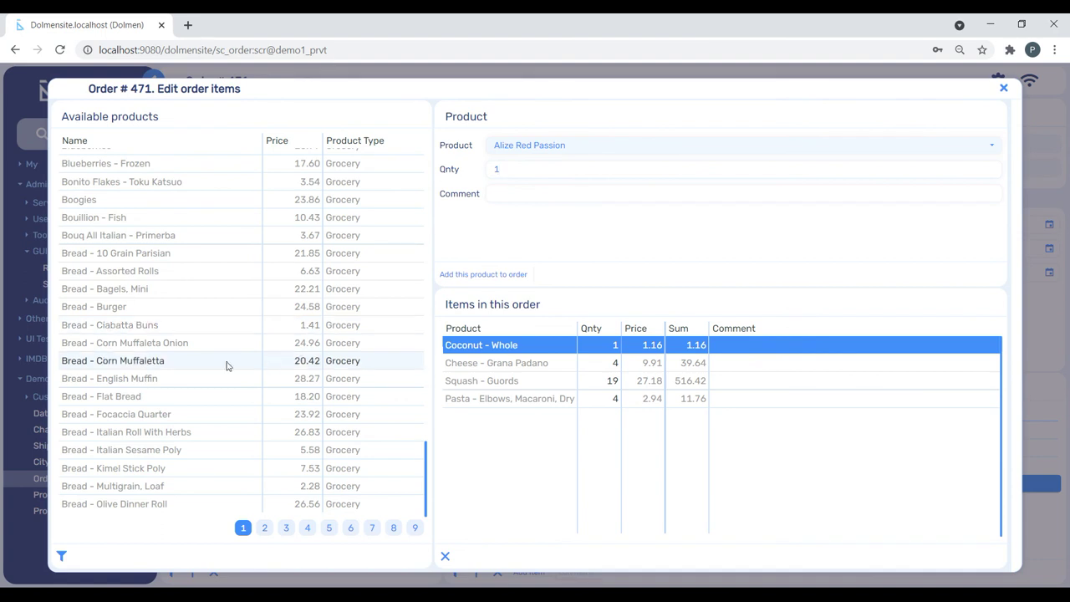
{"action": "left_click", "coordinate": [226, 361]}
{"action": "key", "text": "BackSpace"}
{"action": "type", "text": "3"}
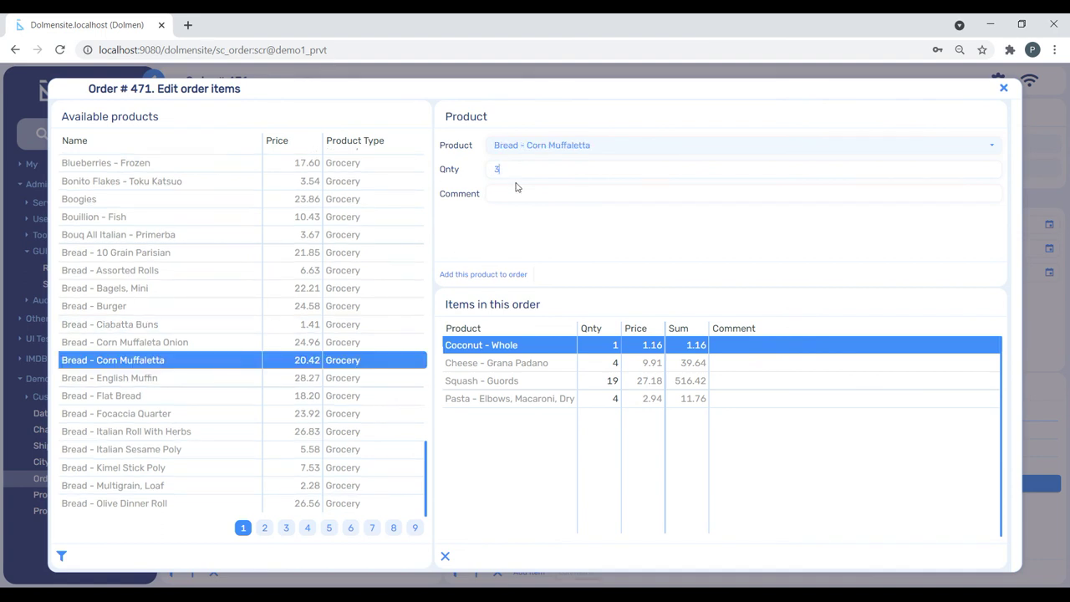
{"action": "left_click", "coordinate": [481, 274]}
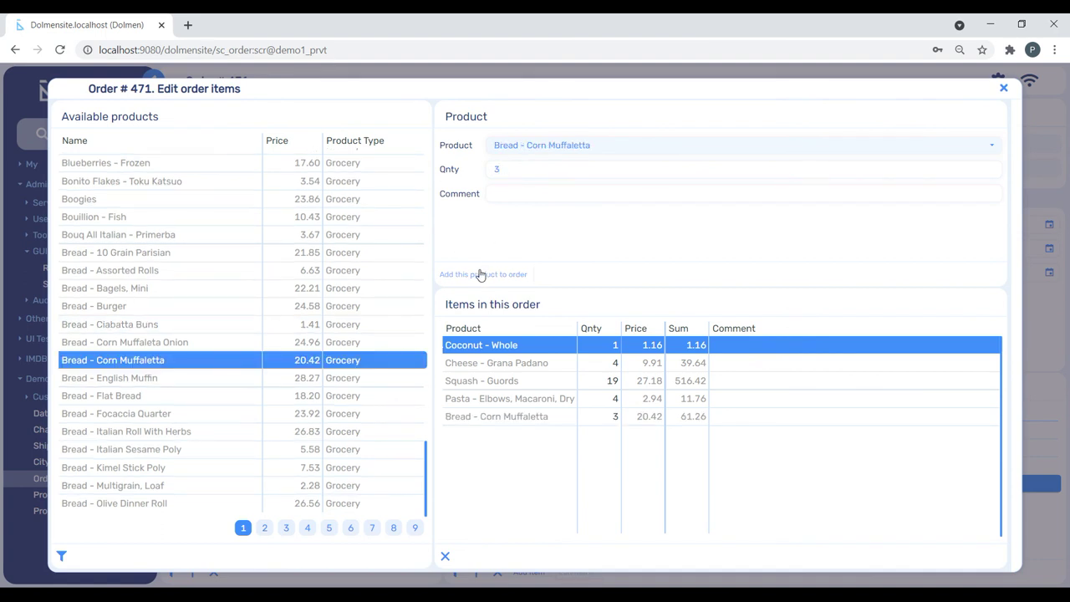
- Filter the available products to show only the tomato products
{"action": "left_click", "coordinate": [61, 555]}
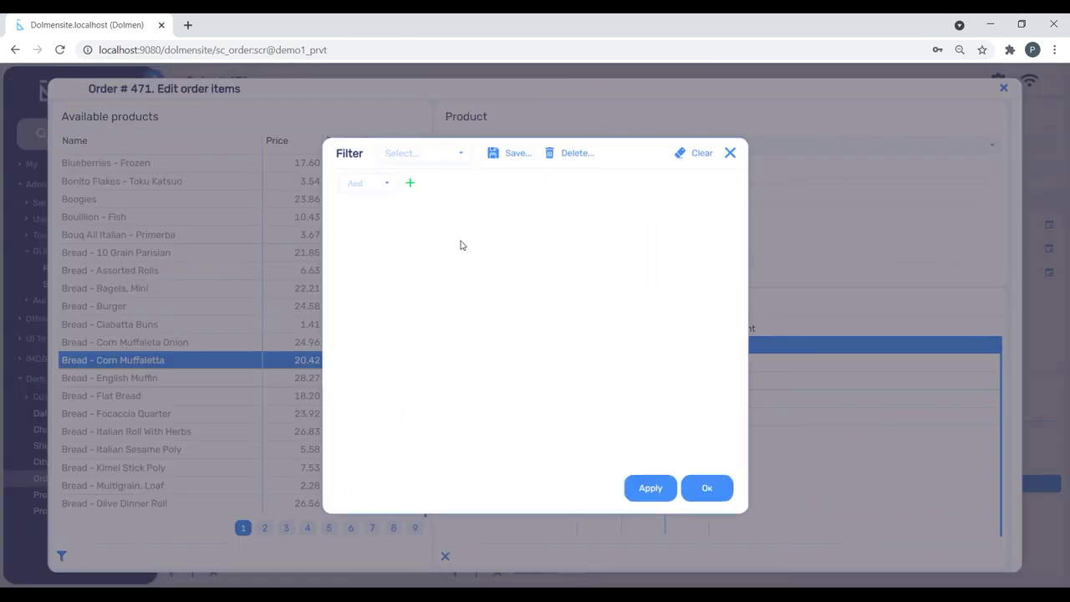
{"action": "left_click", "coordinate": [410, 182]}
{"action": "left_click", "coordinate": [449, 207]}
{"action": "left_click", "coordinate": [724, 493]}
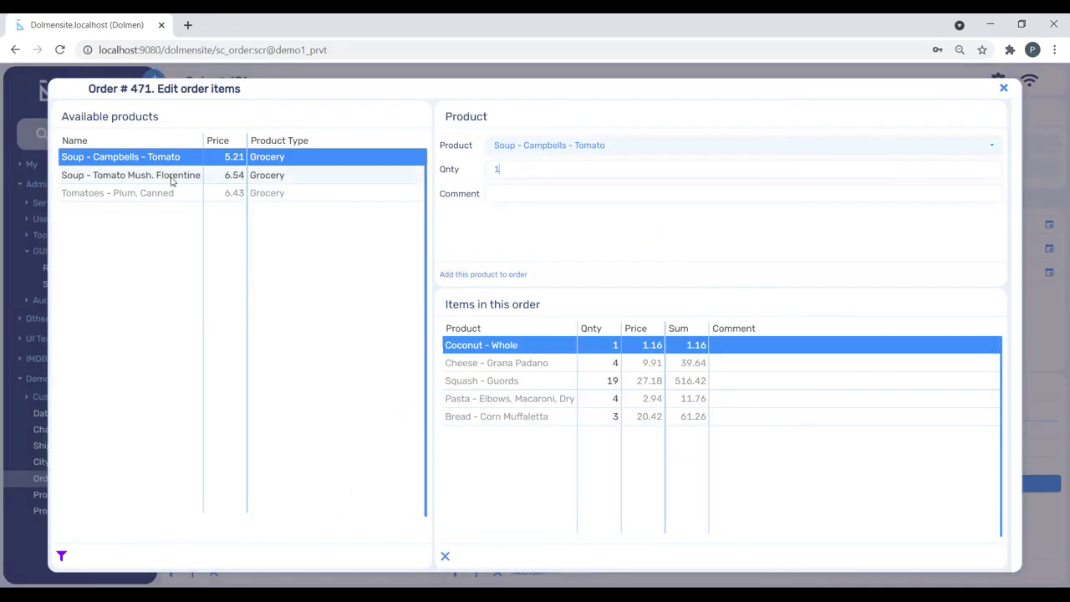
- Add Soup - Tomato Mush. Florentine to the order with quantity 12 and the comment "delicious"
{"action": "left_click", "coordinate": [173, 176]}
{"action": "left_click", "coordinate": [523, 174]}
{"action": "type", "text": "2"}
{"action": "left_click", "coordinate": [523, 194]}
{"action": "type", "text": "delicios"}
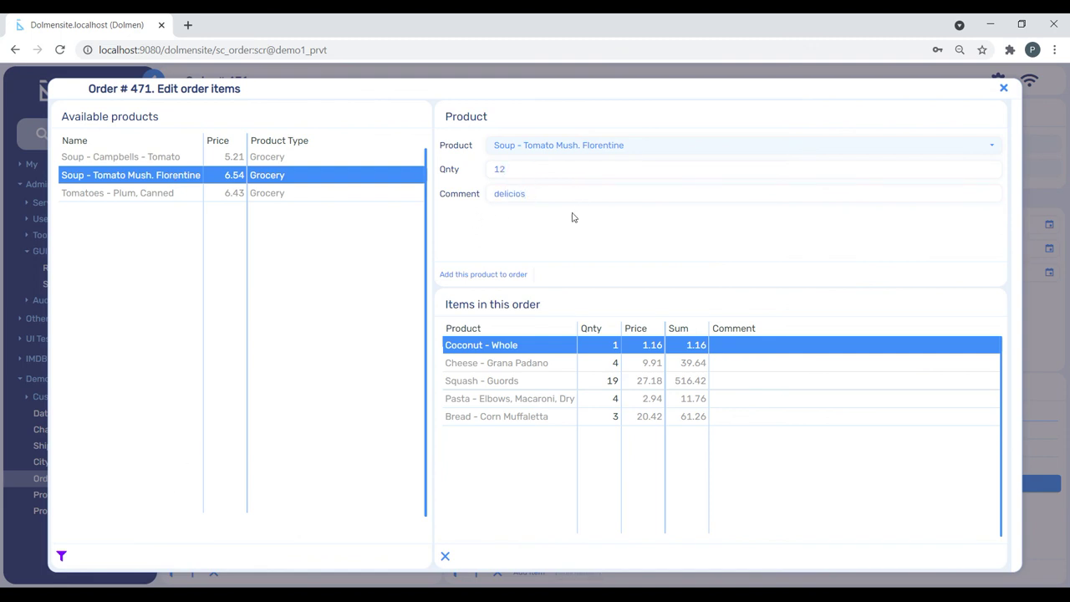
{"action": "key", "text": "BackSpace"}
{"action": "type", "text": "us"}
{"action": "left_click", "coordinate": [501, 276]}
- Delete the Squash - Guords item from the order and set the quantity of Coconut - Whole to 2
{"action": "left_click", "coordinate": [505, 387]}
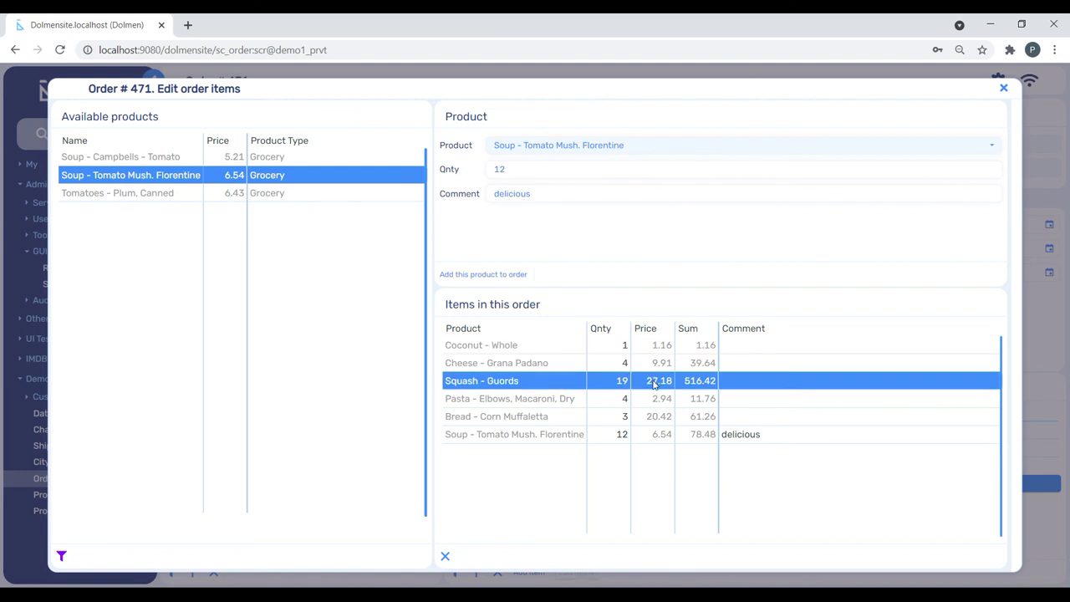
{"action": "left_click", "coordinate": [445, 556]}
{"action": "left_click", "coordinate": [511, 350]}
{"action": "left_click", "coordinate": [624, 345]}
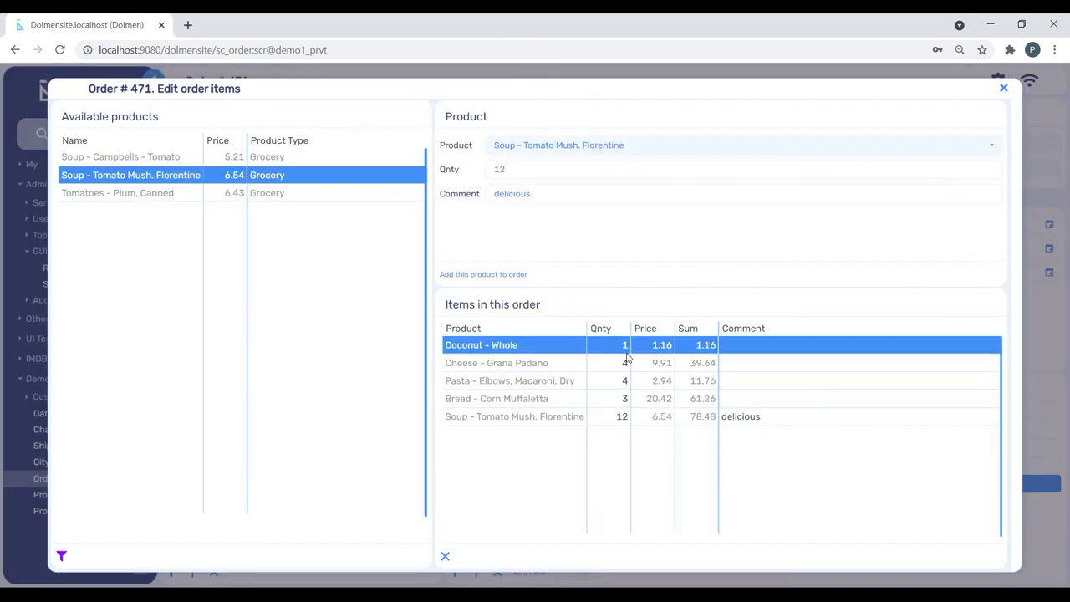
{"action": "left_click", "coordinate": [625, 346]}
{"action": "type", "text": "2"}
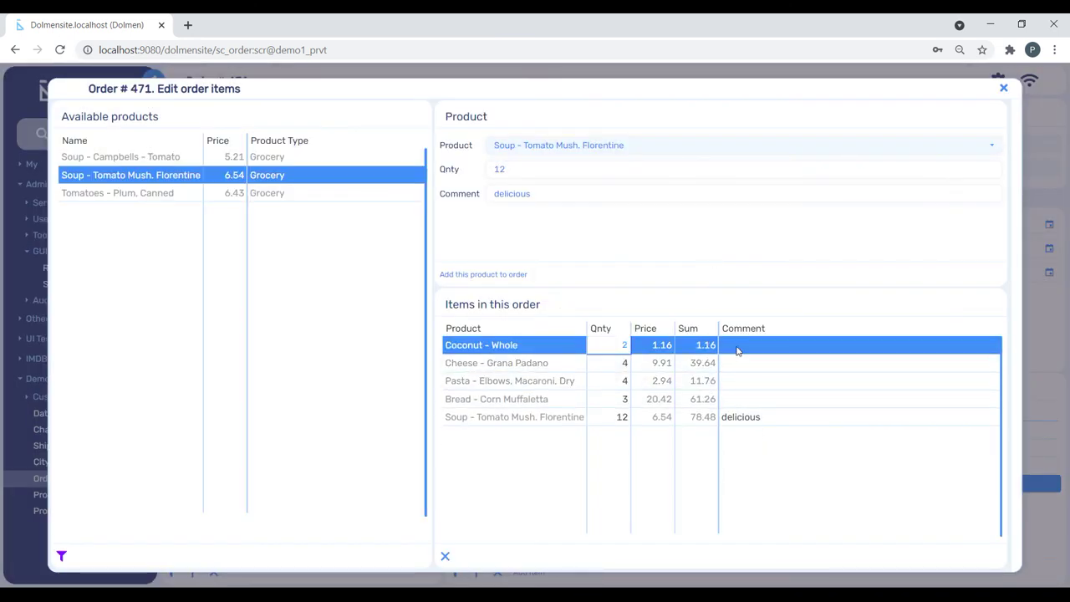
- Enter the comment "just fine" for the Coconut - Whole item and close the Edit order items pop-up
{"action": "left_click", "coordinate": [759, 347]}
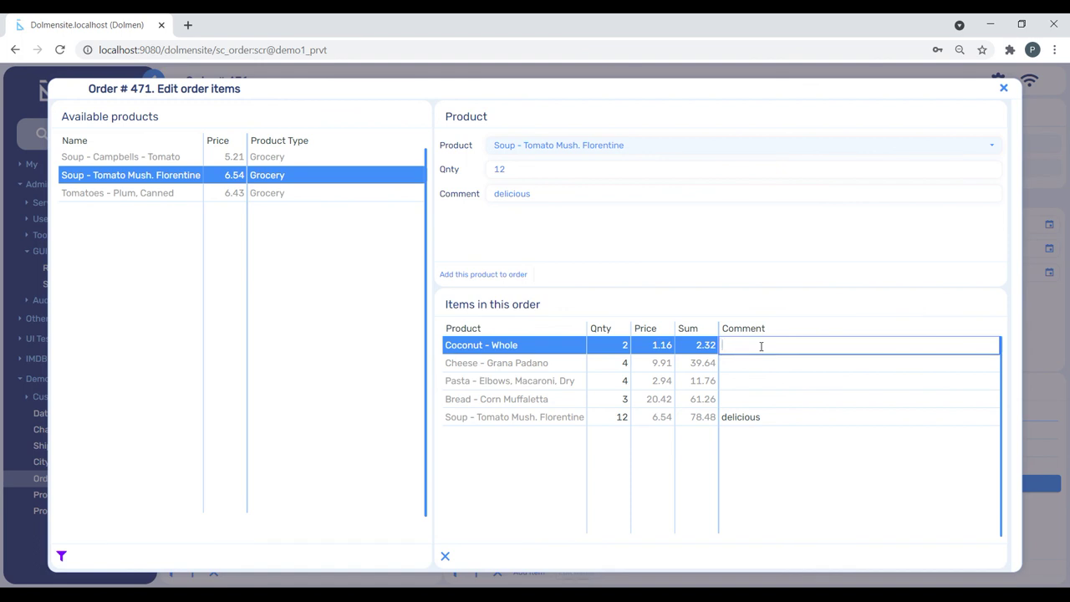
{"action": "type", "text": "just fine"}
{"action": "left_click", "coordinate": [773, 376]}
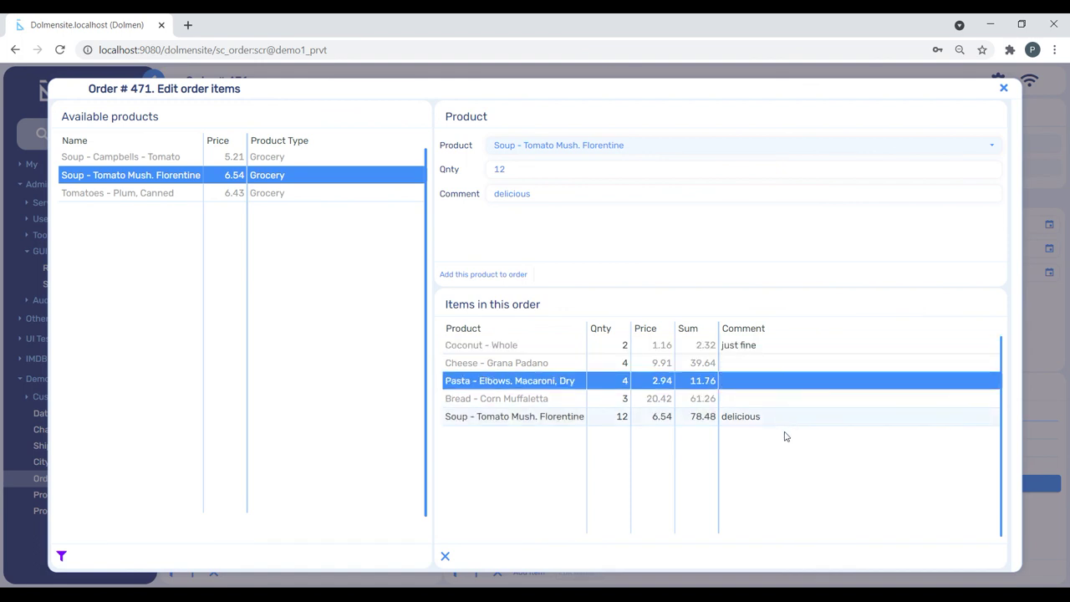
{"action": "left_click", "coordinate": [1005, 89]}
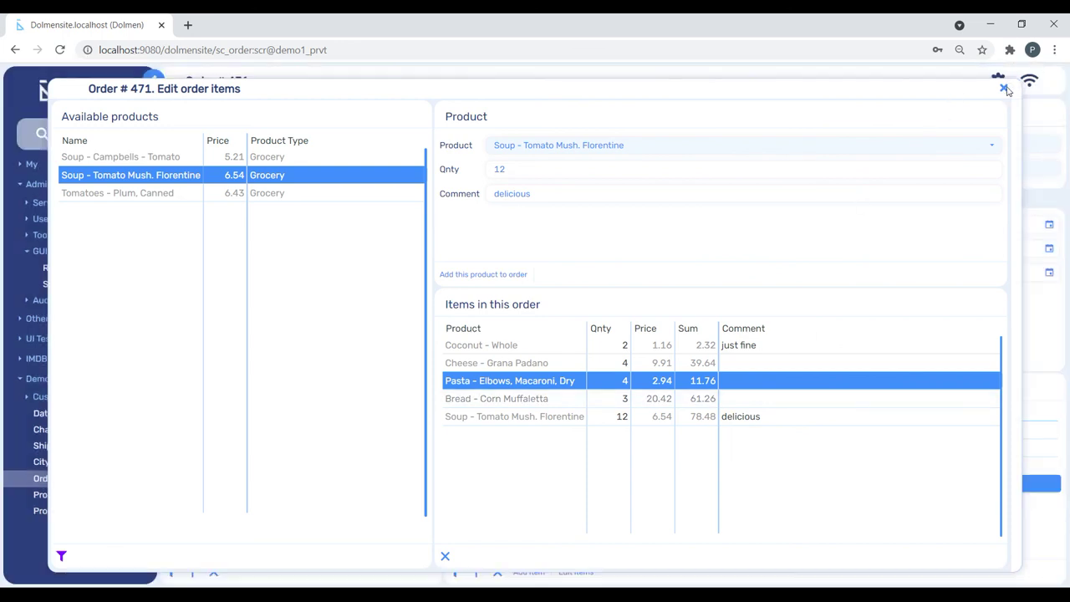